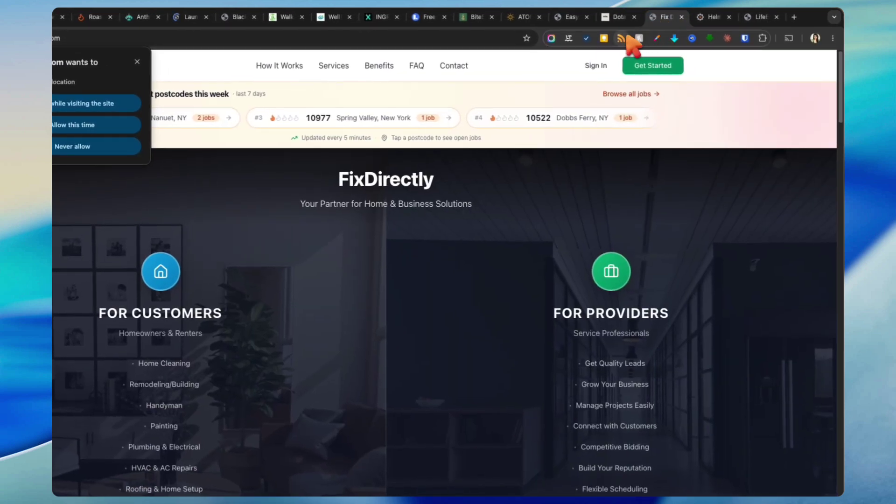
Step: Preview the DOTA2PROTIPS, EasyPlanning, ATON, BiteSpend, Launchrecord, Ingresax and WellNest sample sites
click(616, 18)
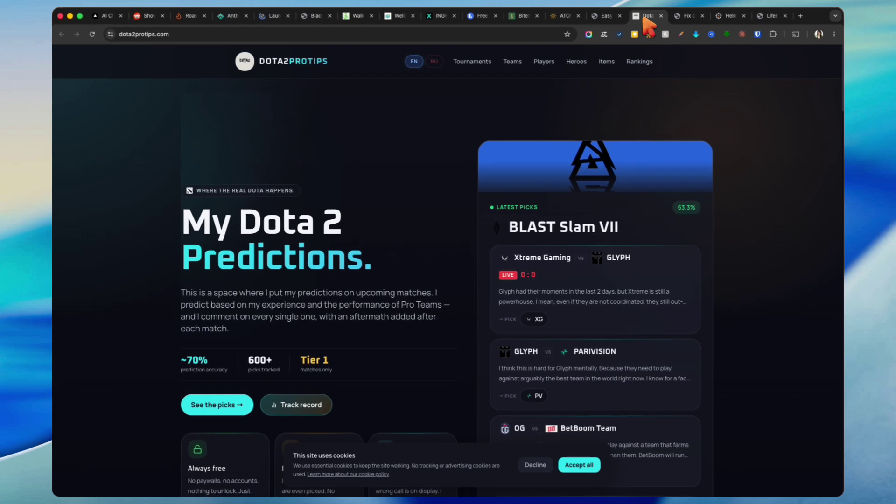
click(610, 18)
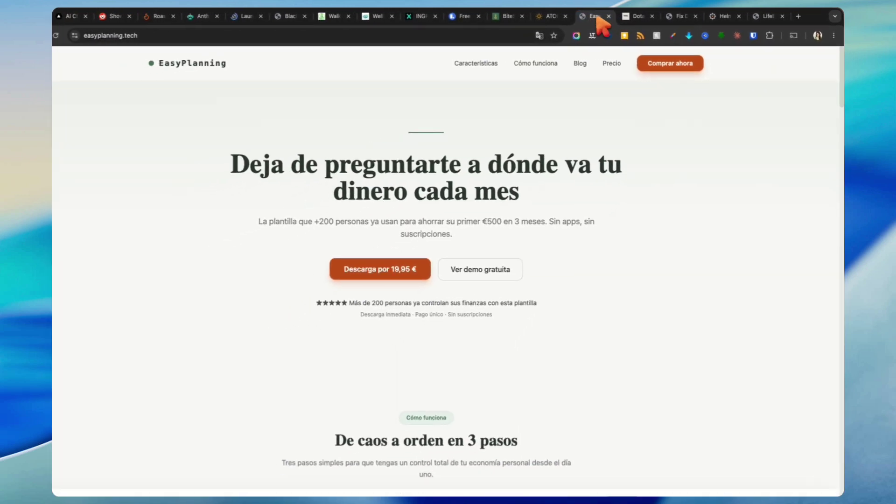
click(566, 18)
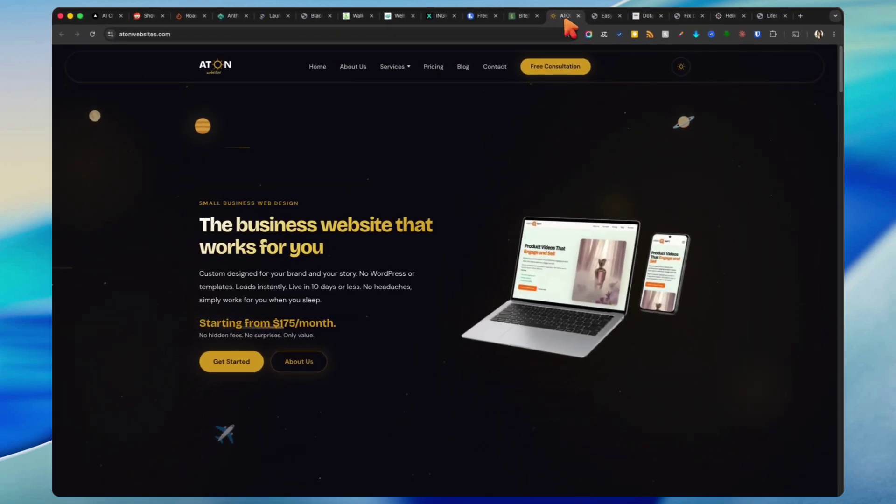
click(531, 18)
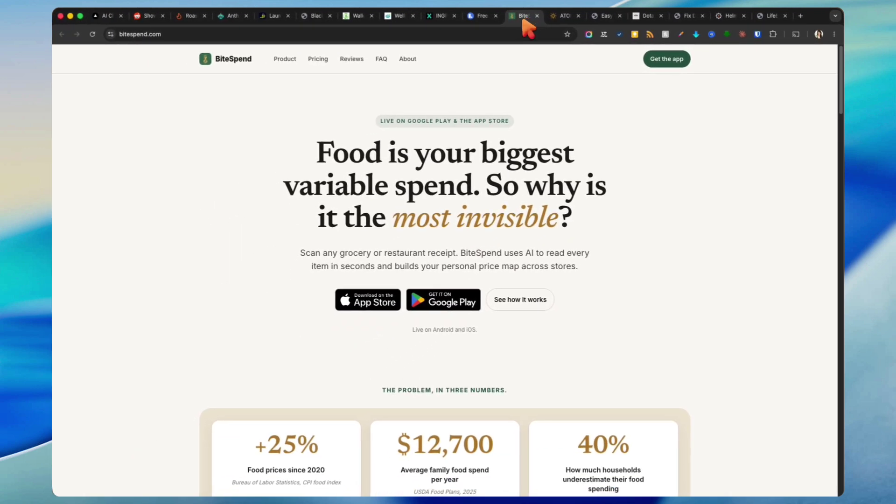
click(479, 17)
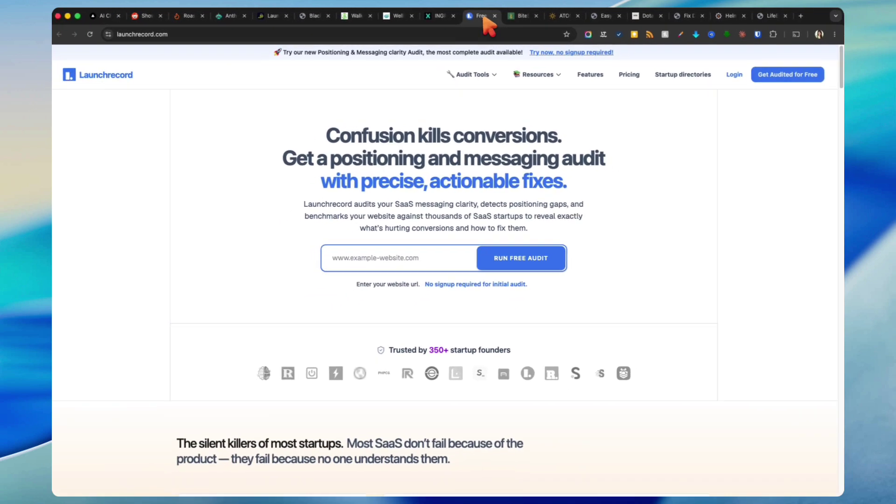
click(443, 17)
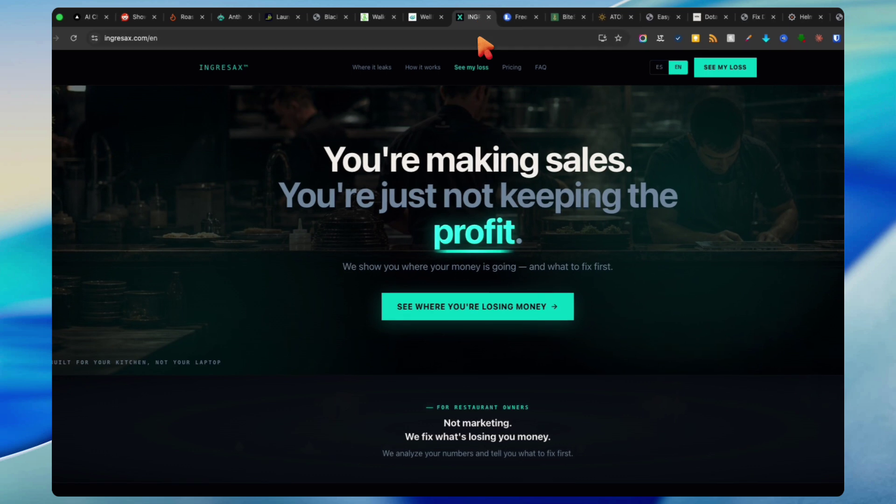
click(426, 18)
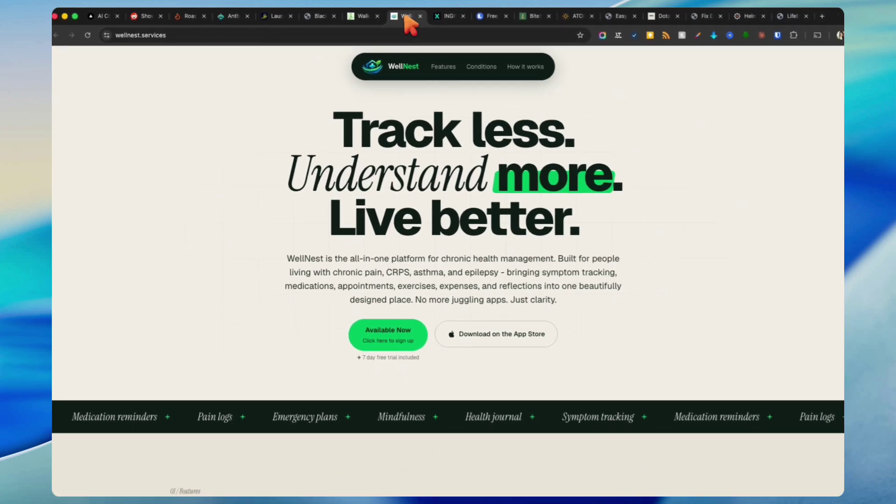
Step: Preview the Walk With Me, BlackCrest Nexus, LaunchChair, Anthony AI, RoastCraft and Lonare sites
click(356, 20)
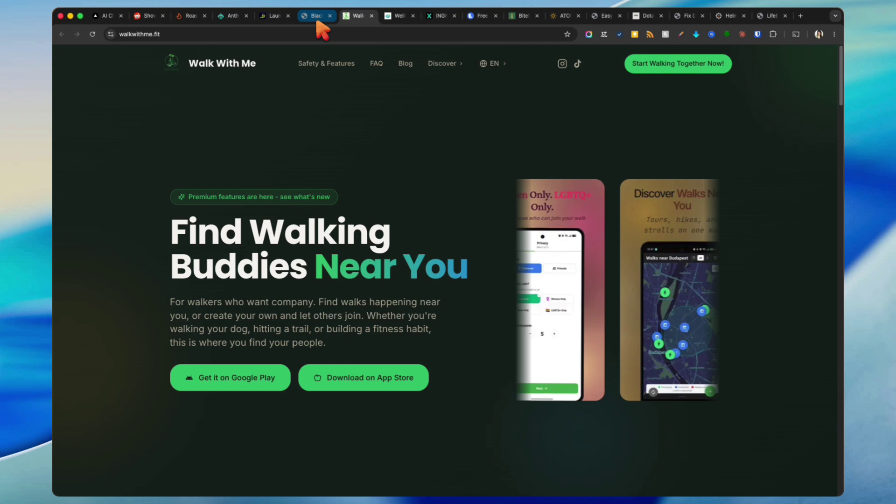
click(317, 19)
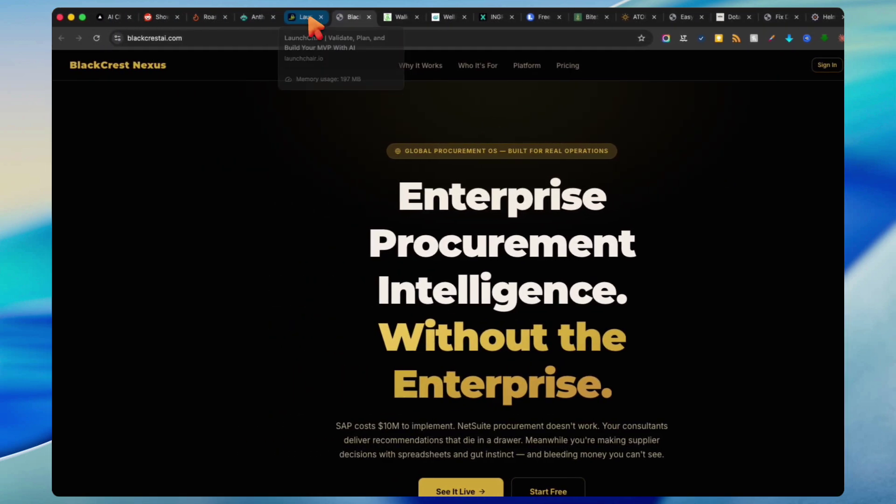
click(292, 18)
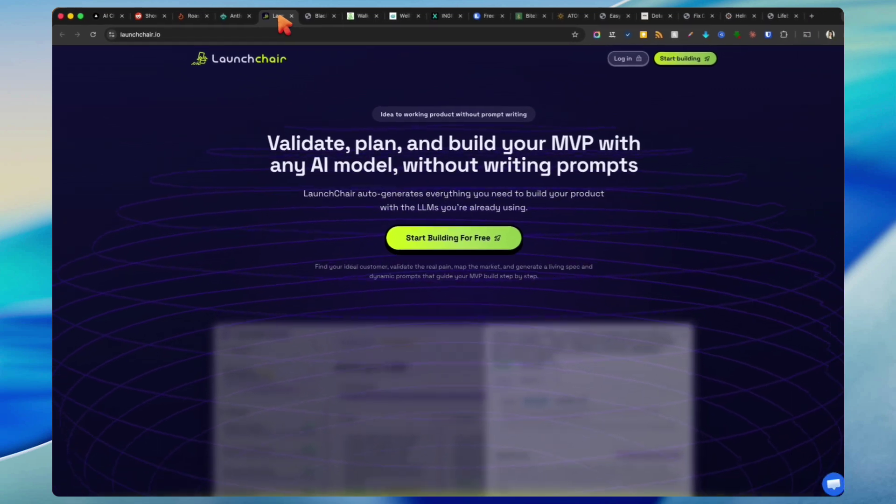
click(236, 19)
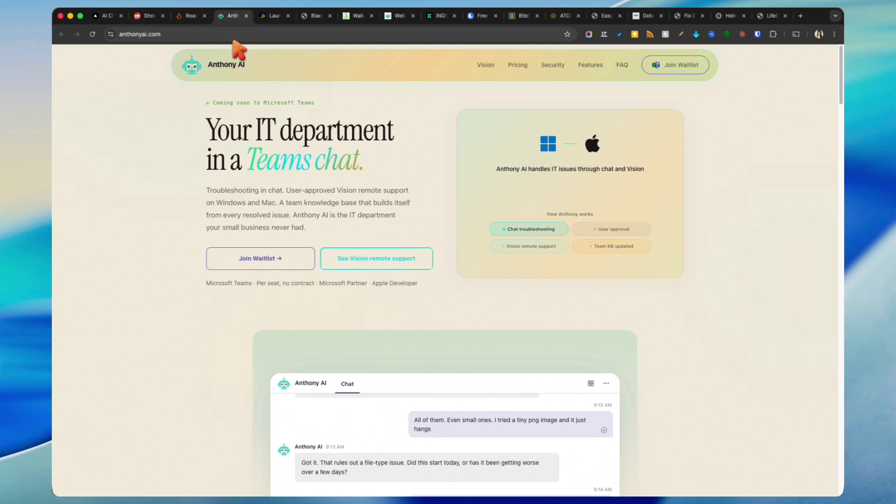
click(189, 18)
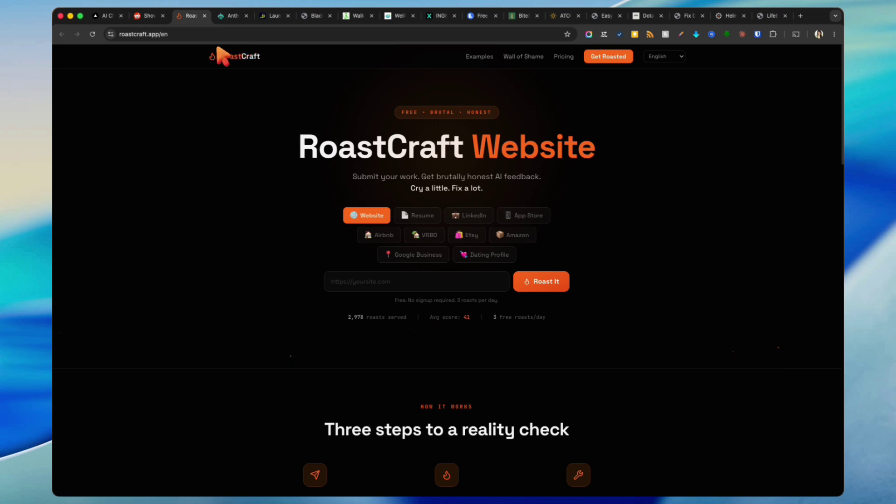
click(108, 15)
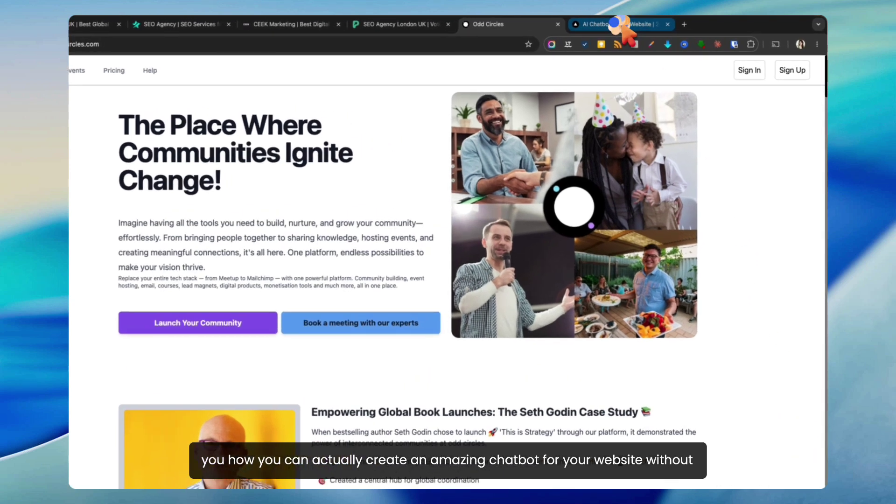
Step: Return to the Lonare AI chatbot site and point out its lonare.com address
click(642, 24)
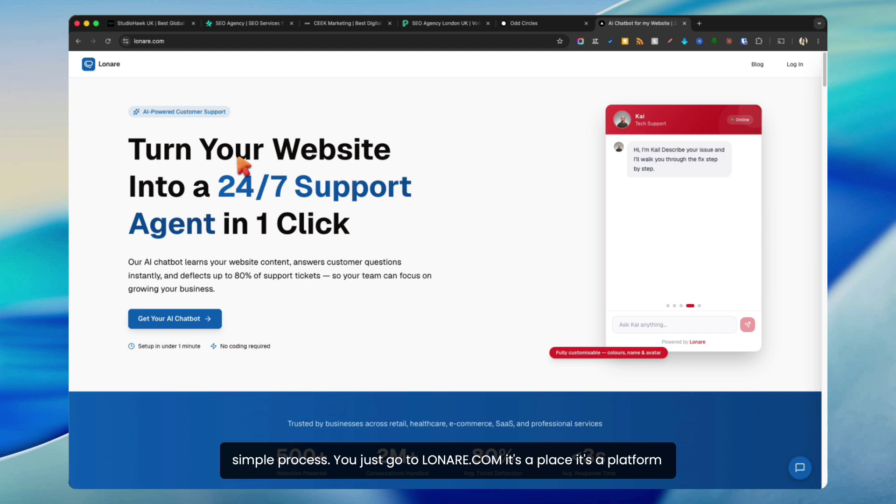
click(154, 41)
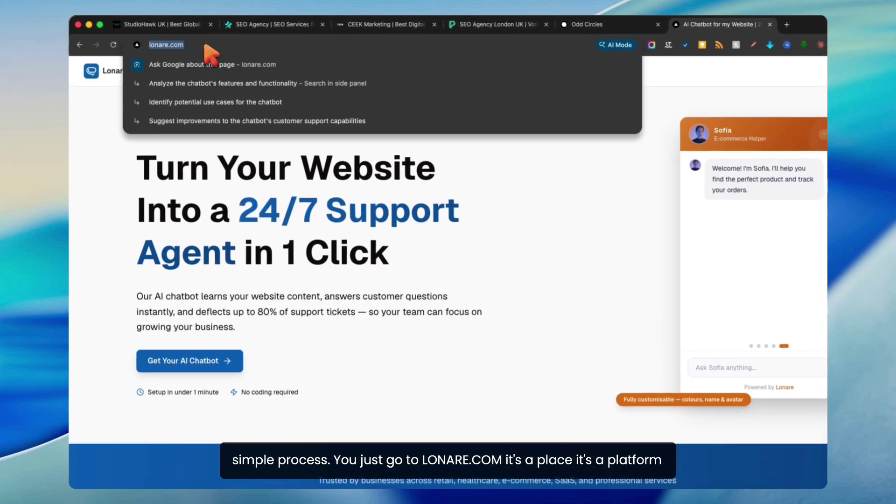
click(570, 316)
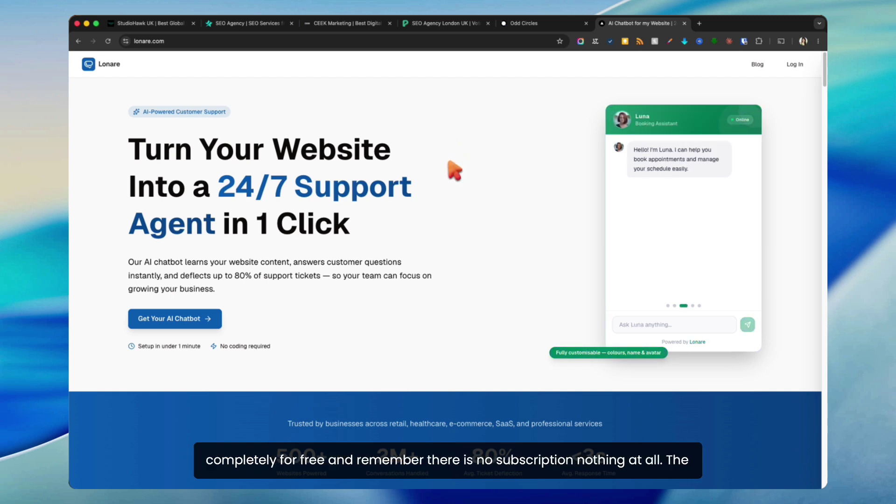
scroll(454, 171, down, 1)
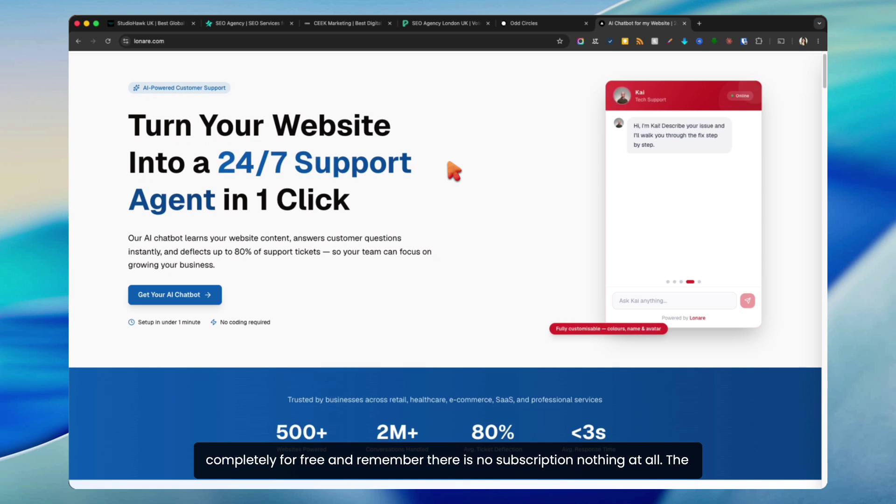
scroll(453, 171, down, 10)
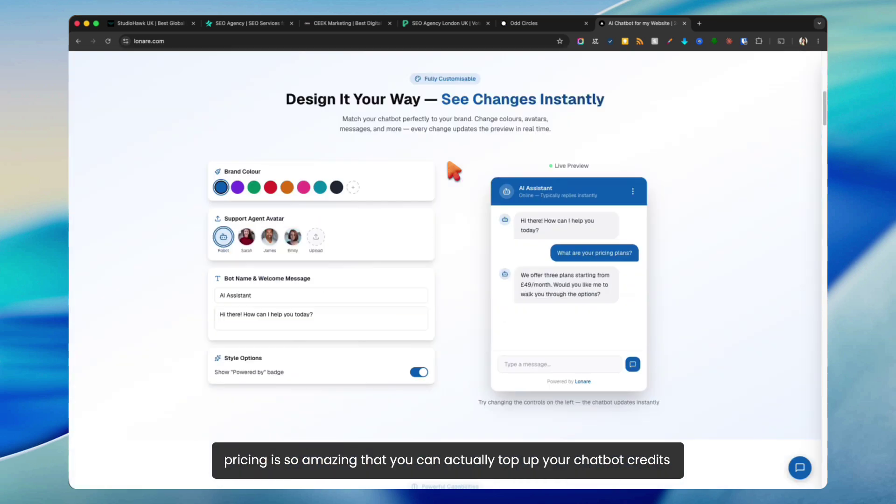
scroll(454, 171, down, 15)
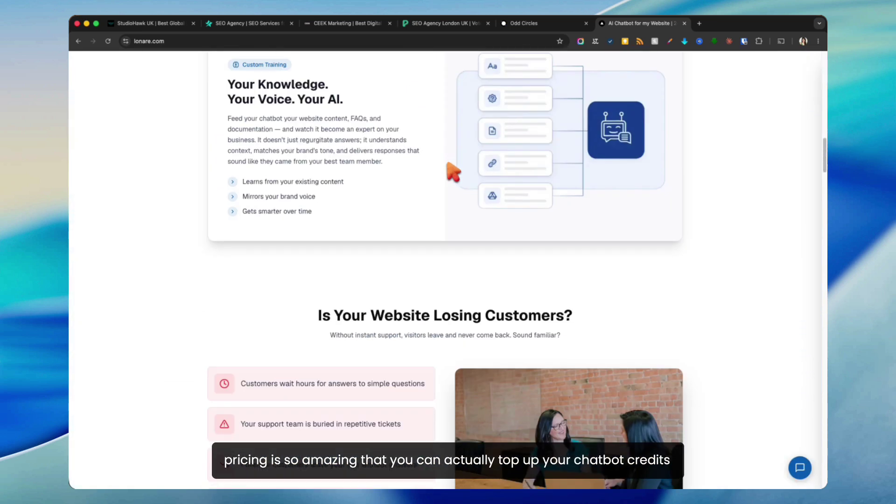
scroll(453, 173, down, 15)
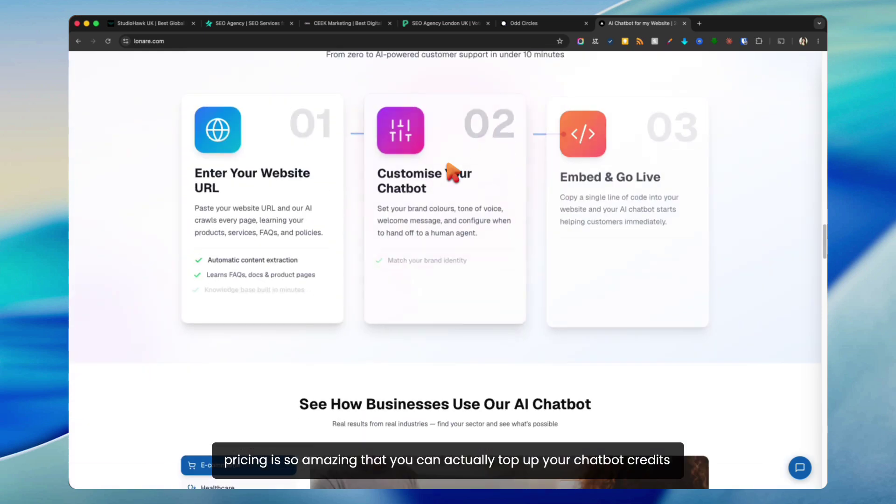
scroll(452, 173, down, 15)
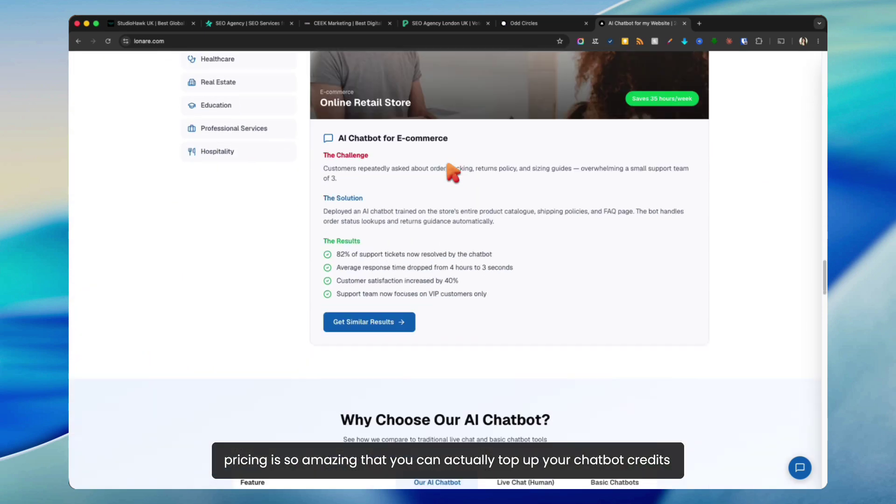
scroll(453, 173, down, 9)
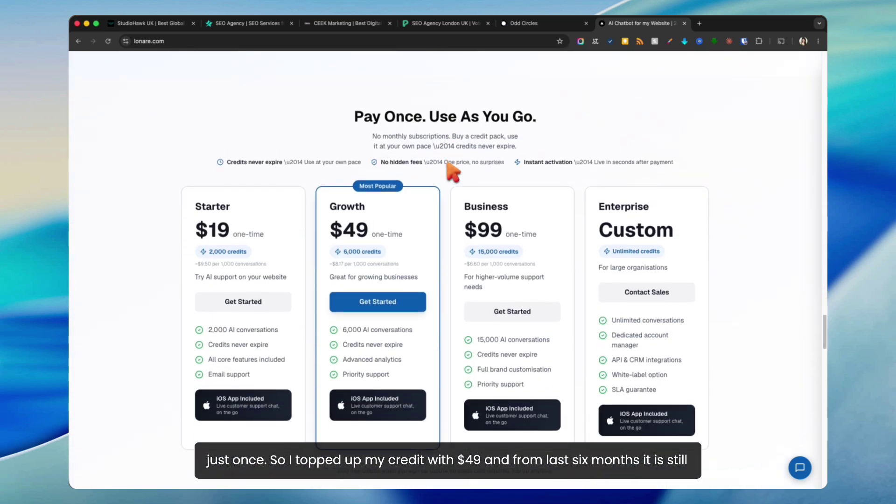
triple_click(364, 171)
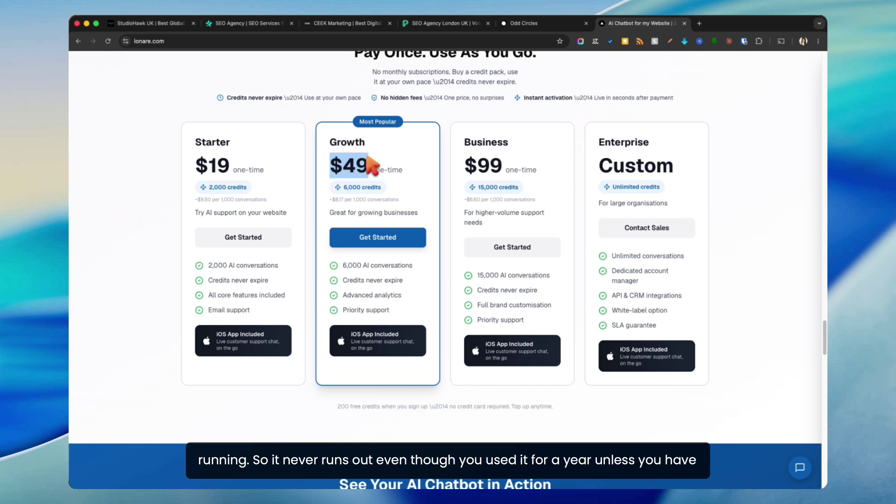
click(374, 169)
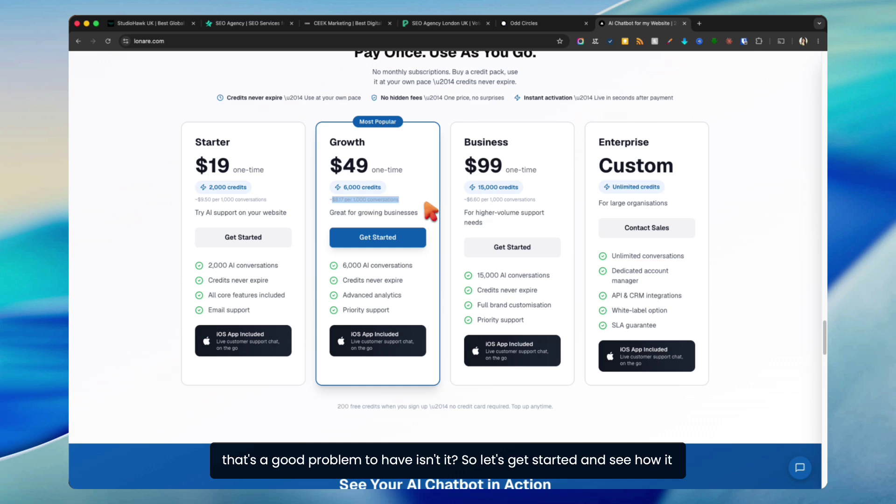
scroll(428, 212, up, 20)
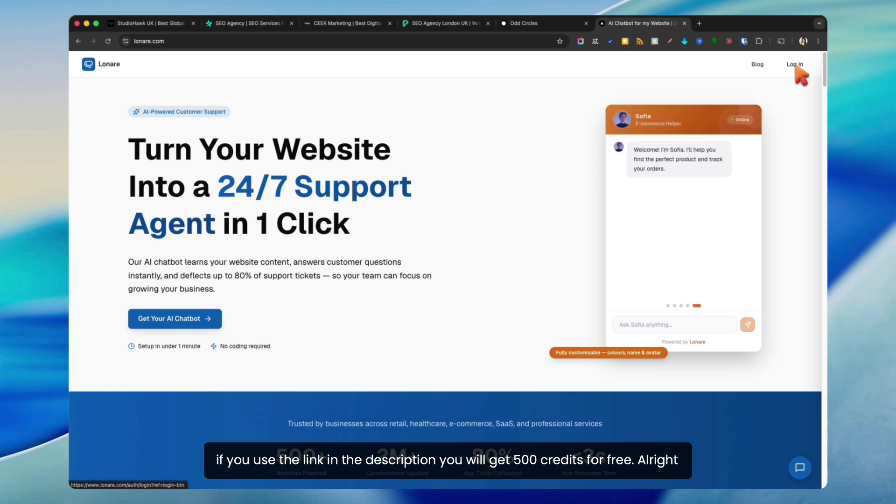
click(795, 64)
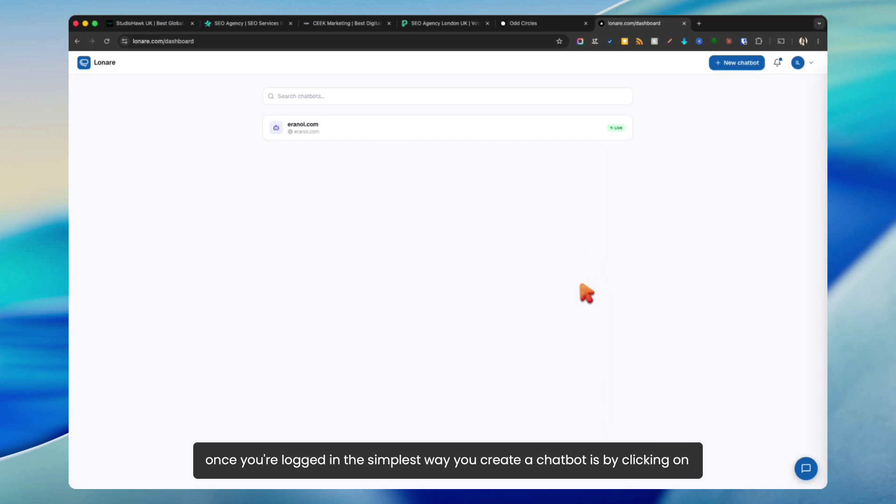
click(736, 63)
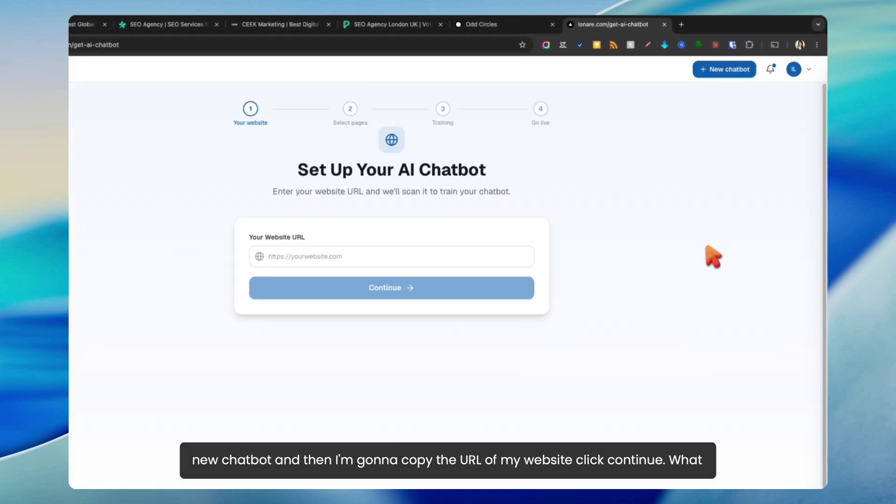
click(480, 26)
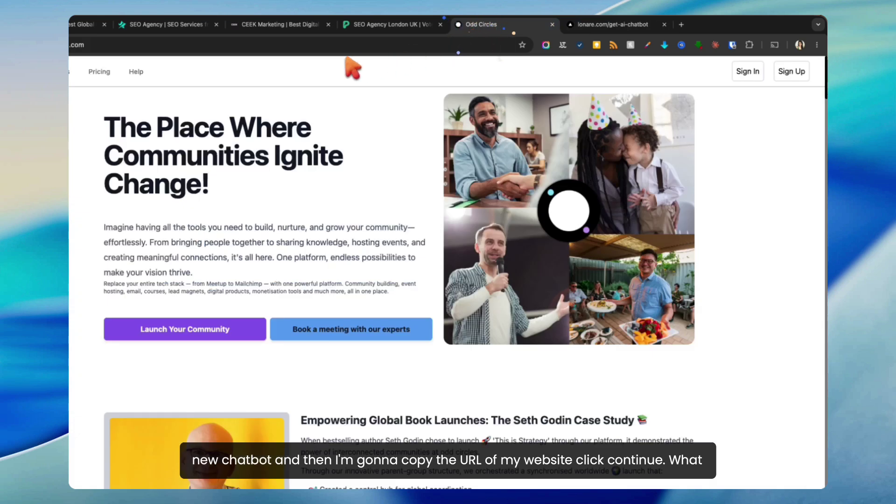
click(285, 44)
key(super+c)
click(607, 24)
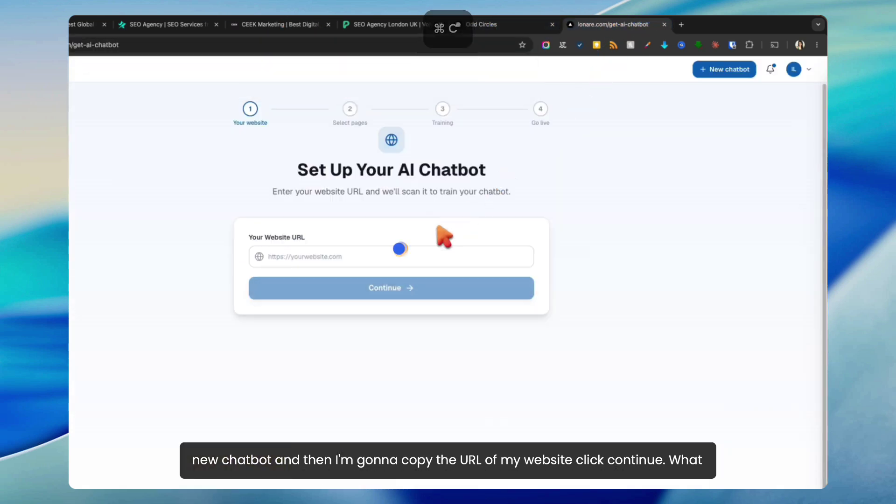
click(425, 256)
key(super+v)
Step: Discover the site's pages and deselect all of them
click(398, 286)
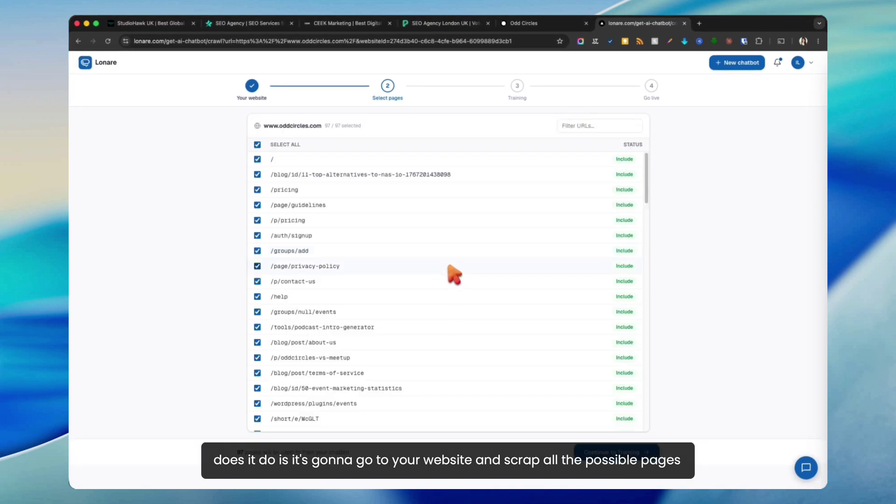
scroll(397, 210, down, 10)
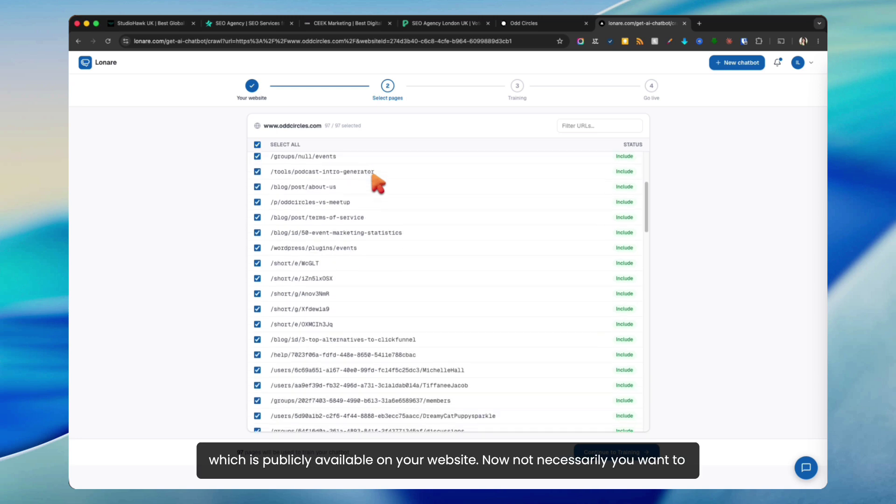
scroll(378, 183, down, 20)
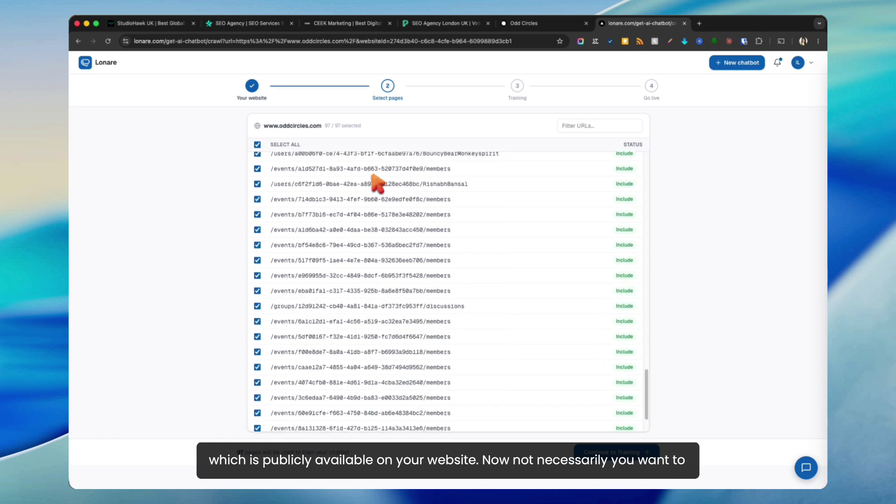
scroll(376, 187, up, 20)
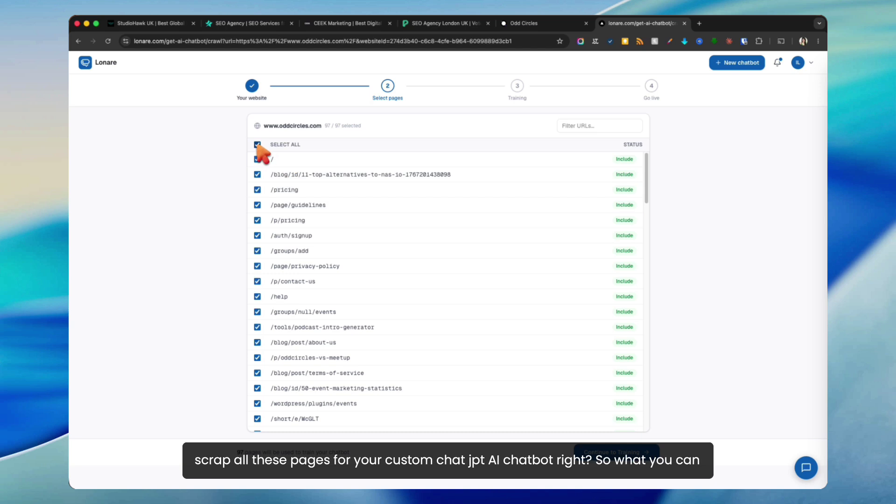
click(257, 144)
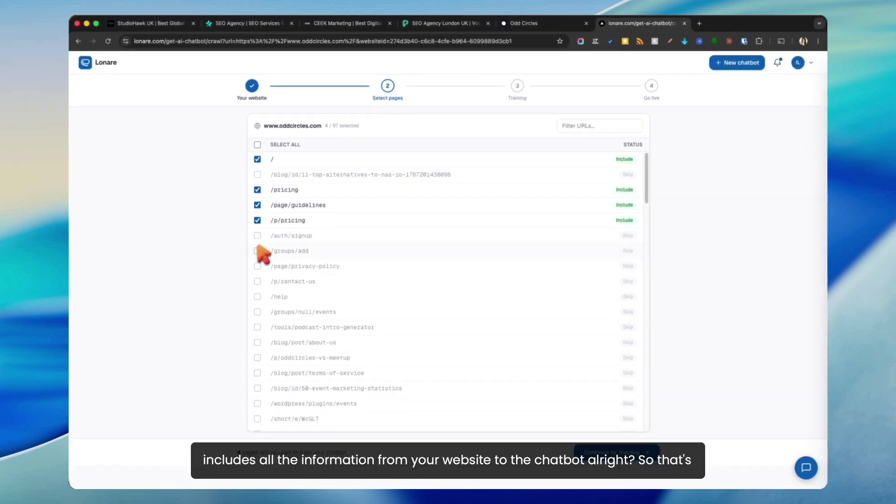
Step: Select seven pages, including /page/privacy-policy and /p/contact-us, and proceed to training
click(257, 266)
click(257, 281)
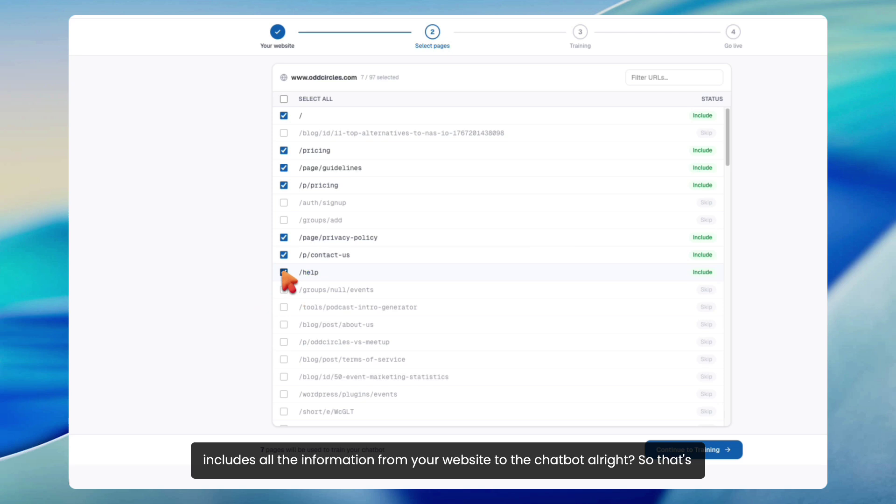
scroll(282, 275, down, 3)
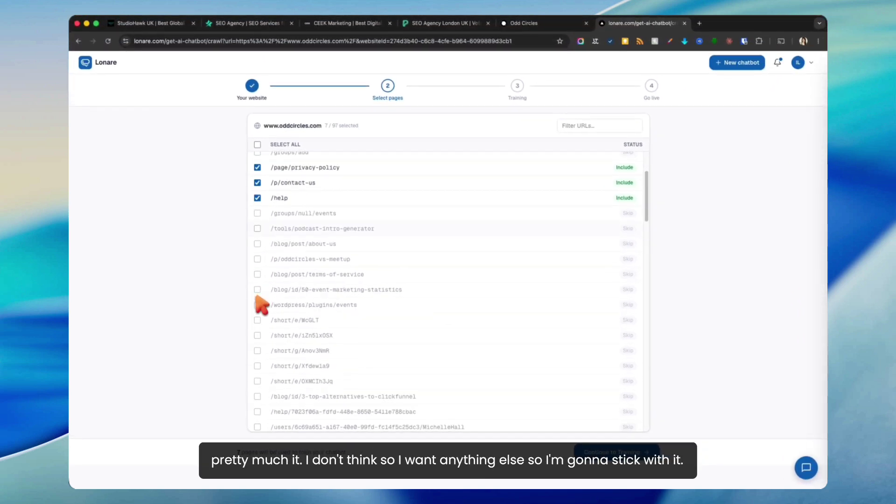
scroll(258, 298, down, 10)
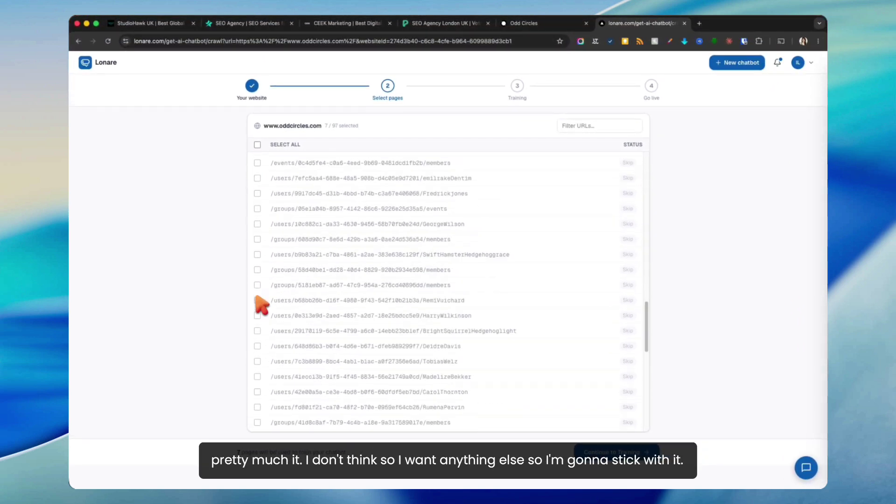
scroll(258, 303, up, 10)
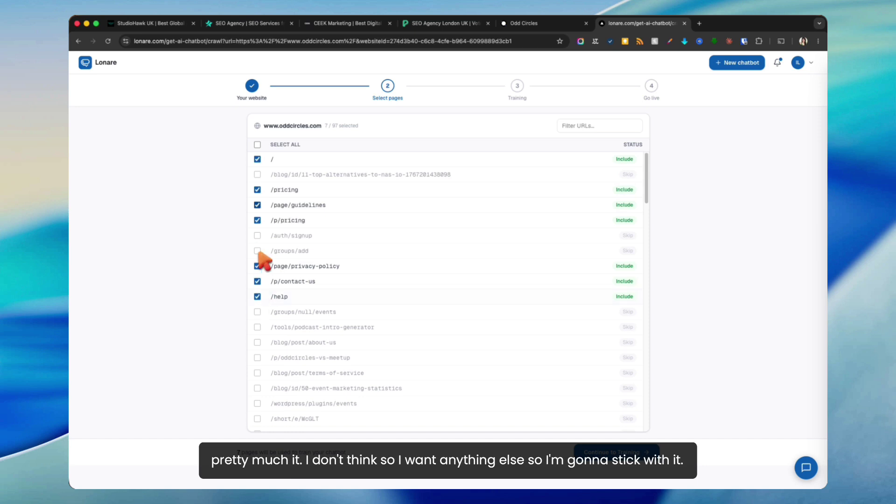
click(606, 452)
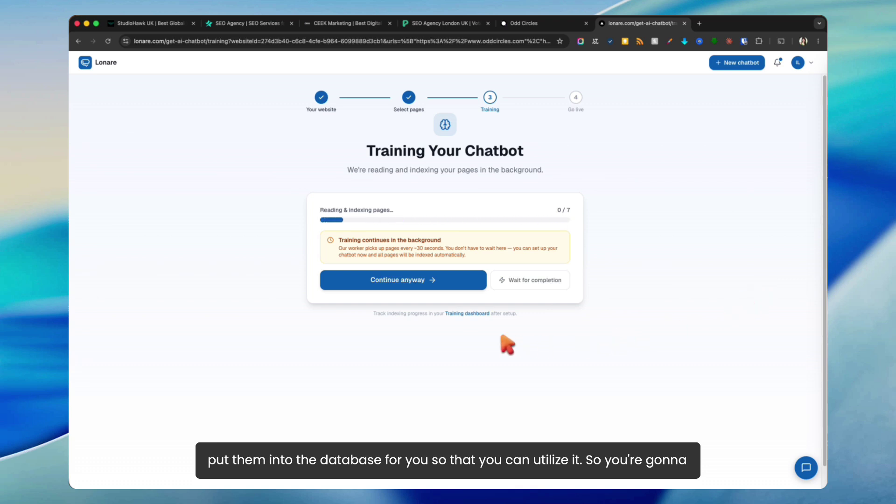
Step: Skip waiting for training, copy the embed script and go to the chatbot dashboard
click(419, 282)
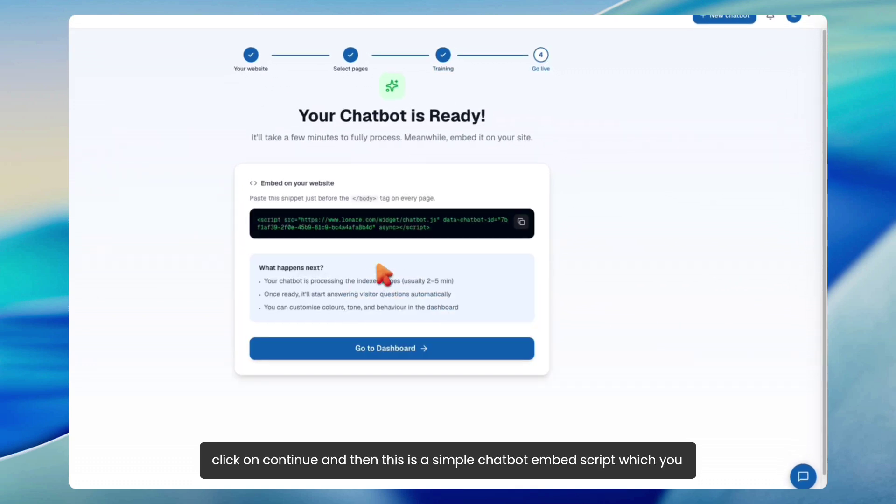
click(521, 221)
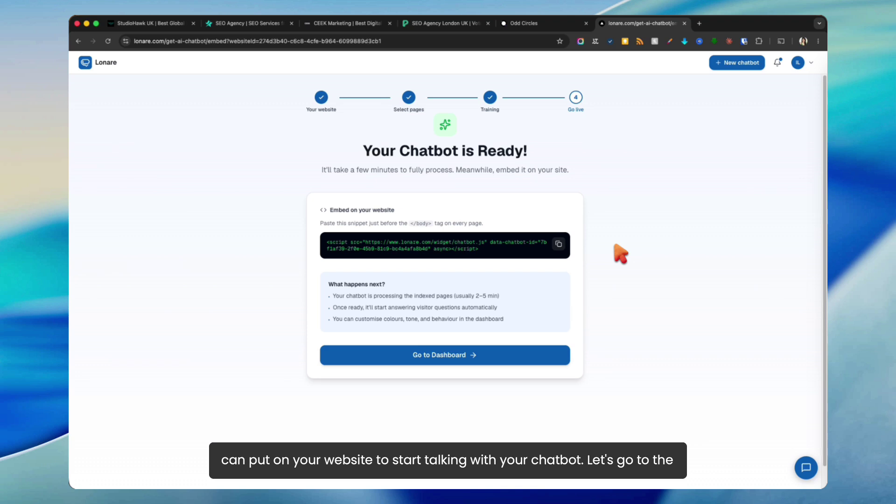
click(464, 355)
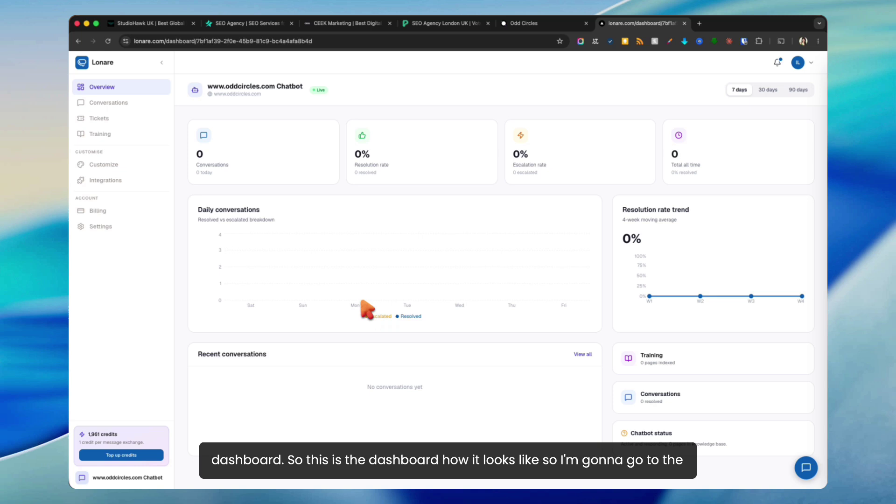
Step: Process the 7 queued pages in the Training section until all are Indexed
click(102, 132)
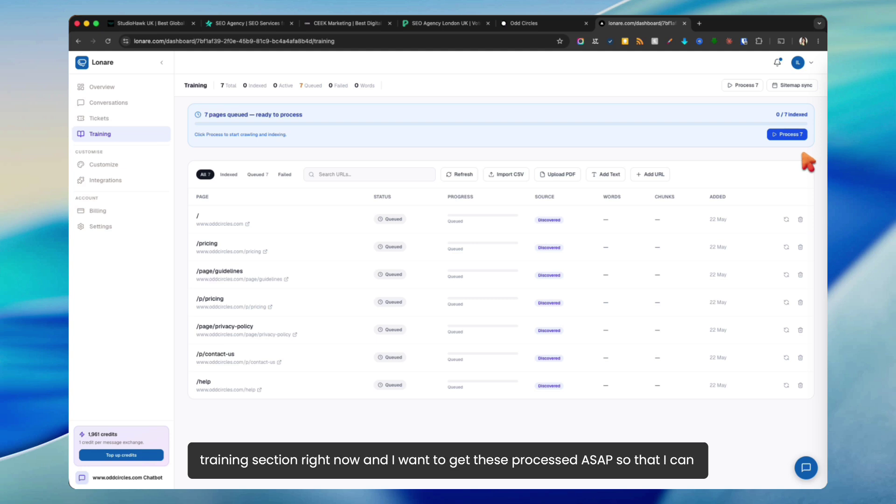
click(793, 137)
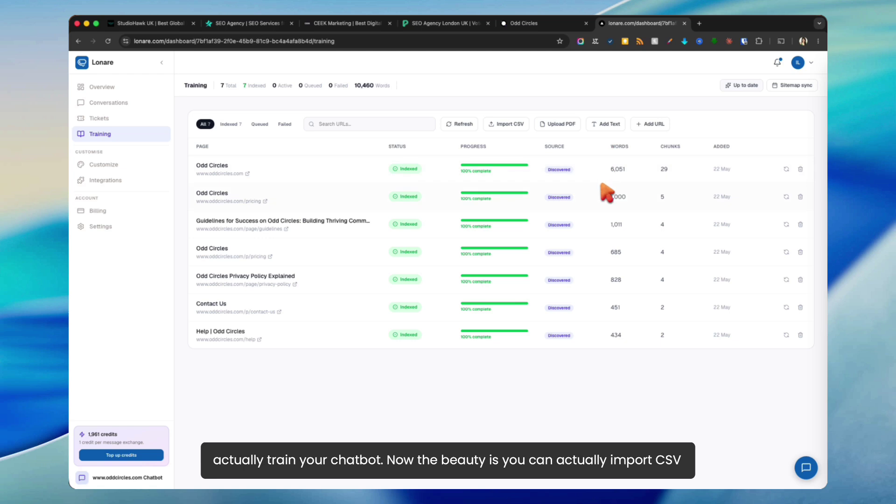
click(507, 124)
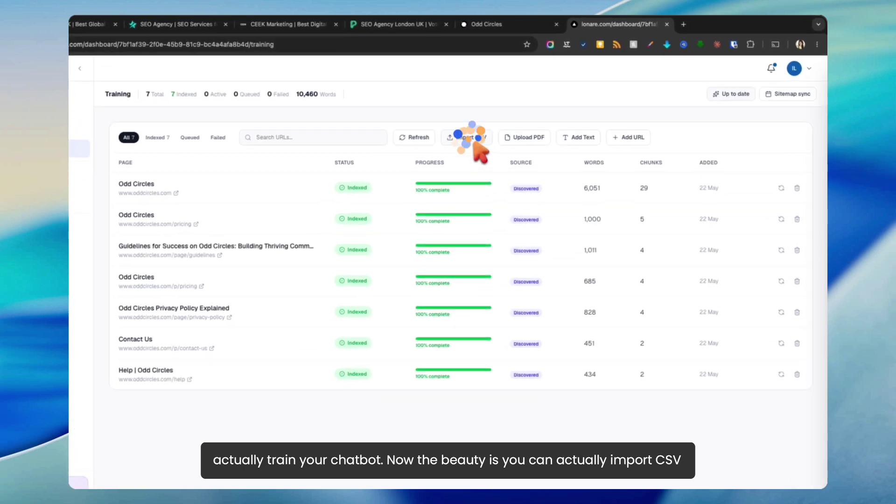
click(448, 145)
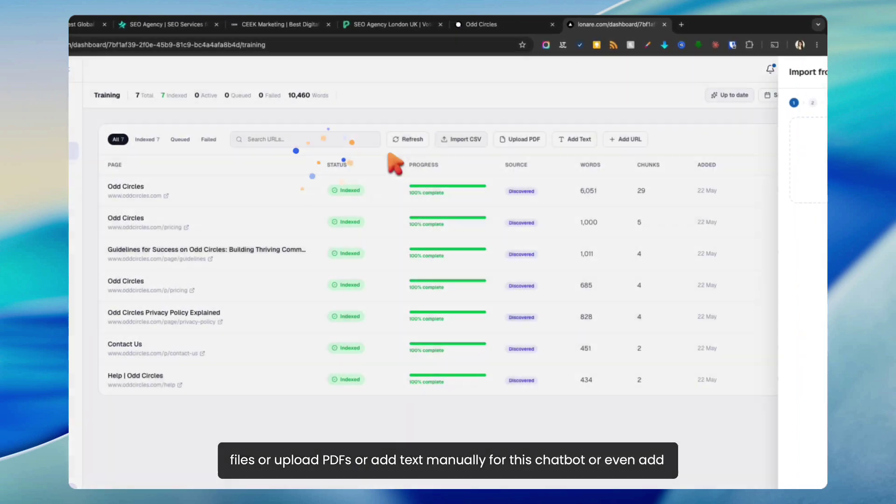
click(520, 139)
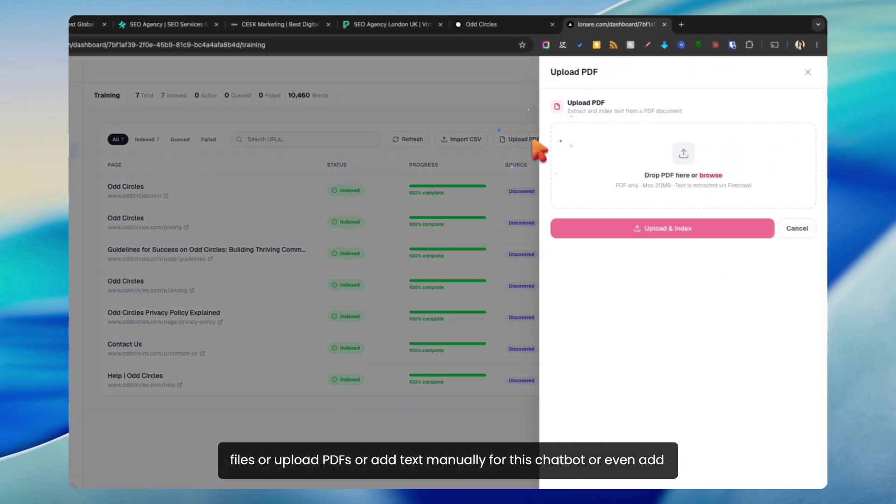
click(520, 142)
click(573, 139)
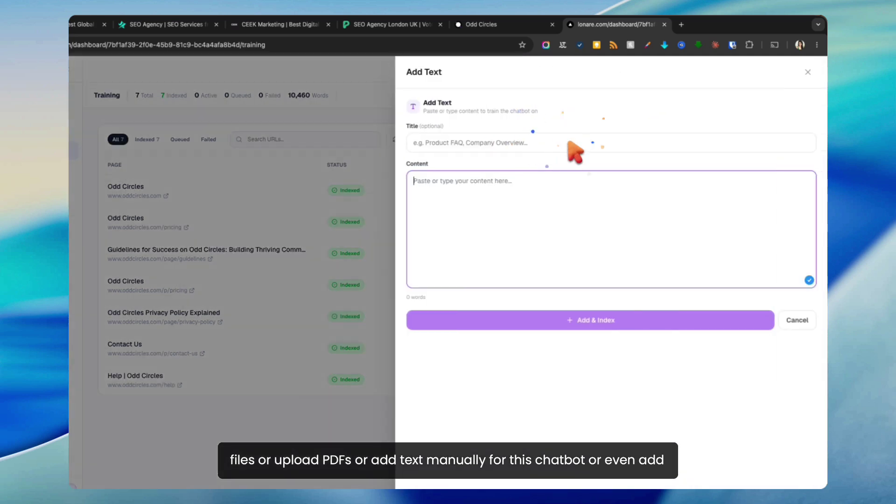
click(343, 156)
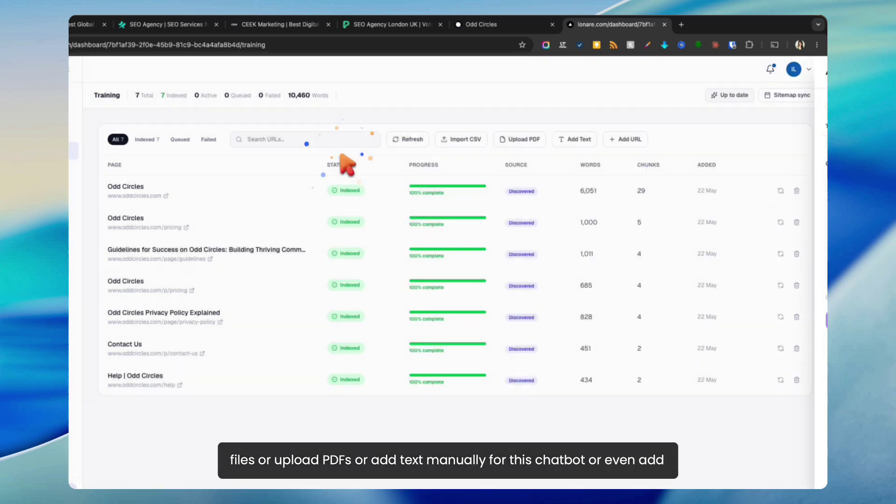
click(628, 140)
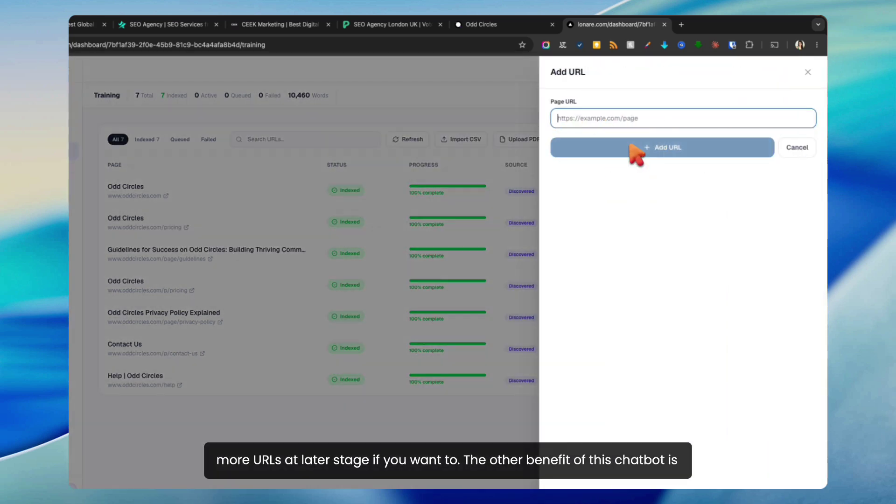
click(419, 99)
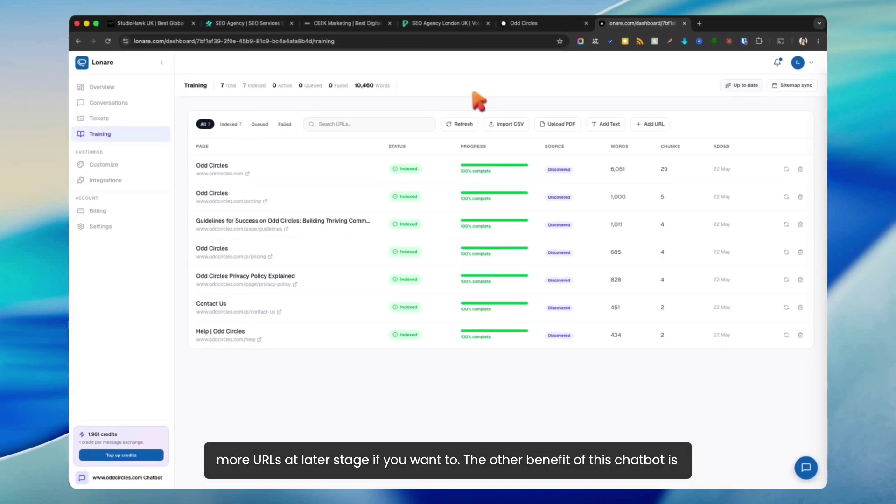
click(792, 86)
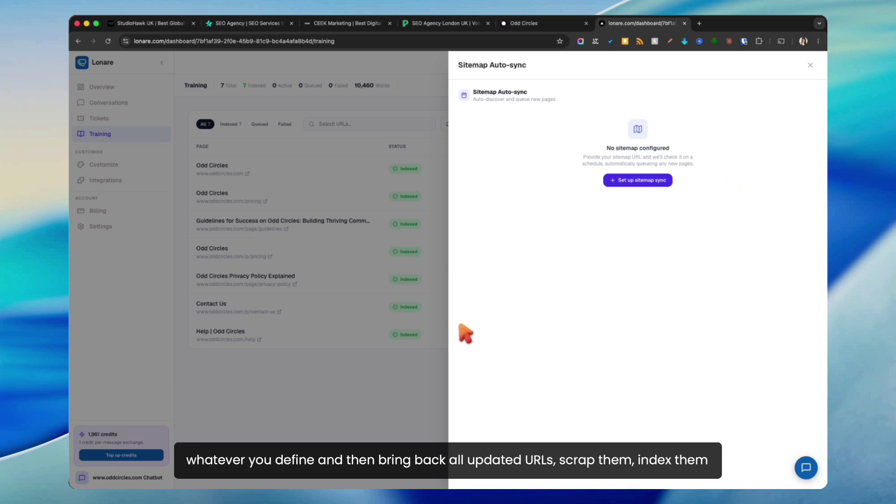
click(398, 393)
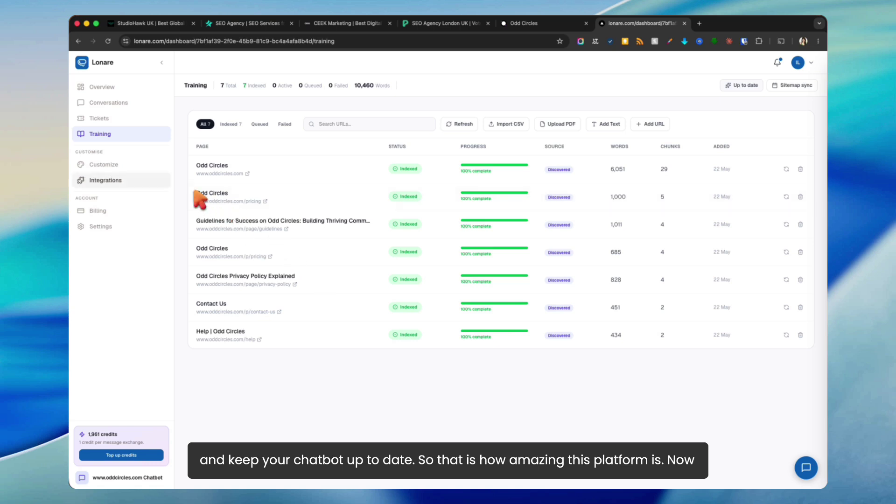
click(131, 166)
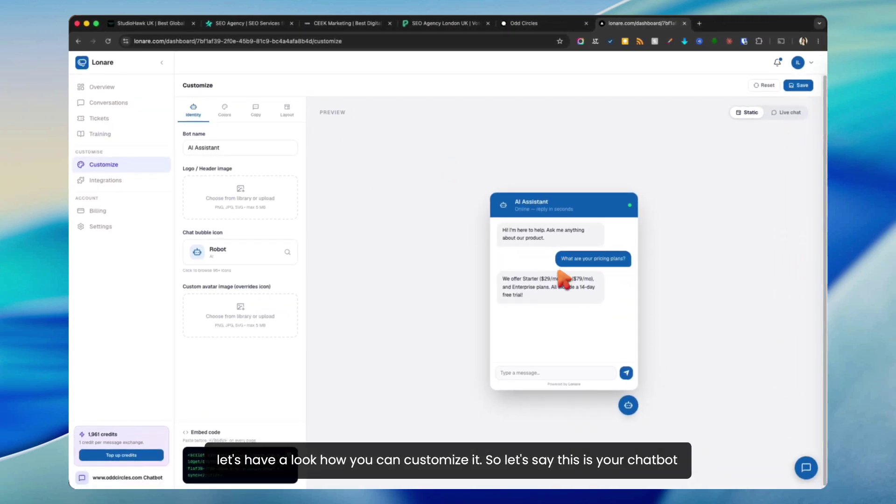
Step: Rename the bot to Sarah
triple_click(189, 147)
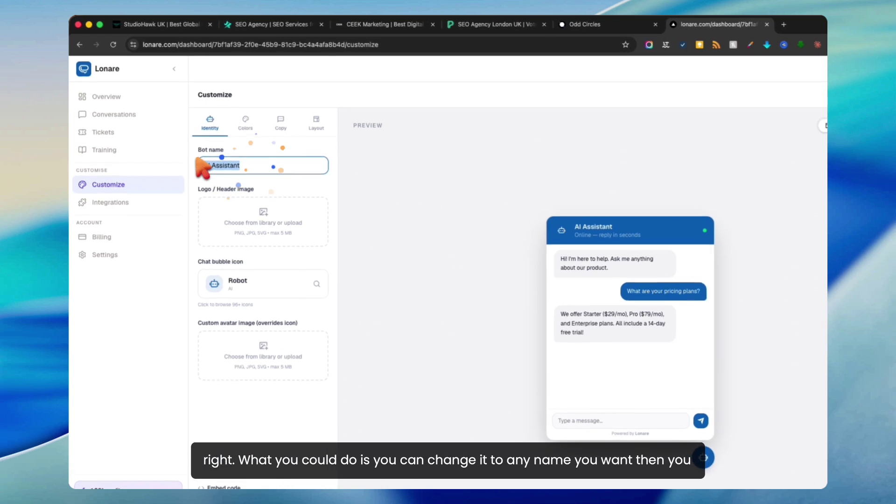
text(Sarah)
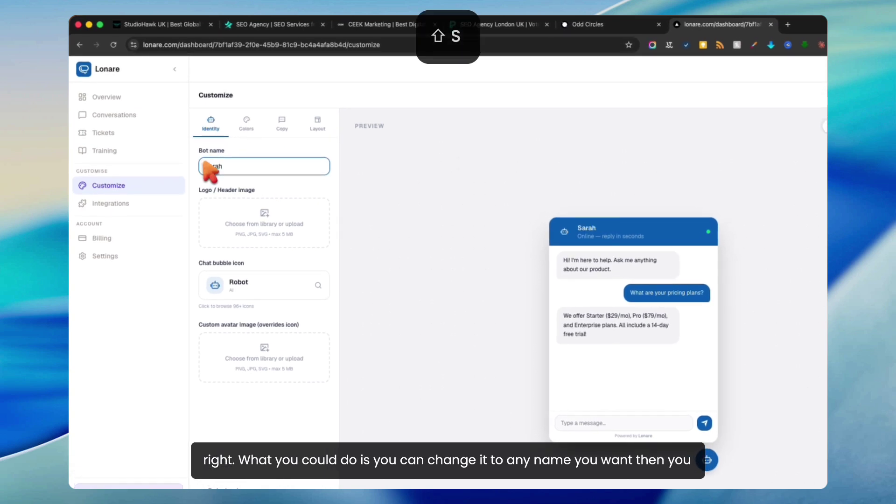
click(422, 247)
Step: Upload a portrait screenshot from the Screenshots folder as the header logo
click(287, 231)
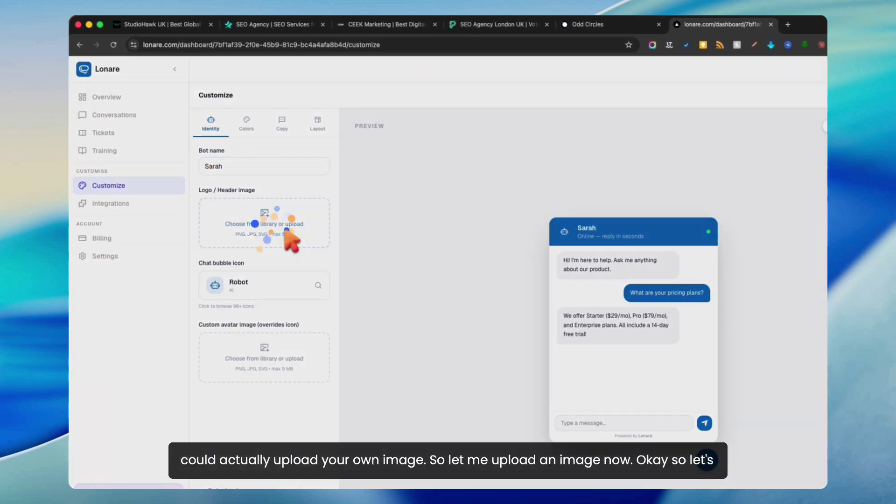
click(715, 184)
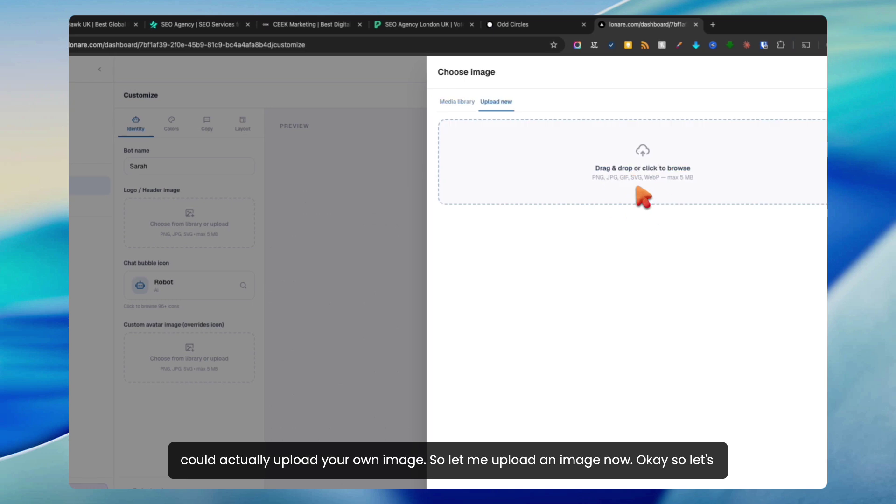
click(638, 169)
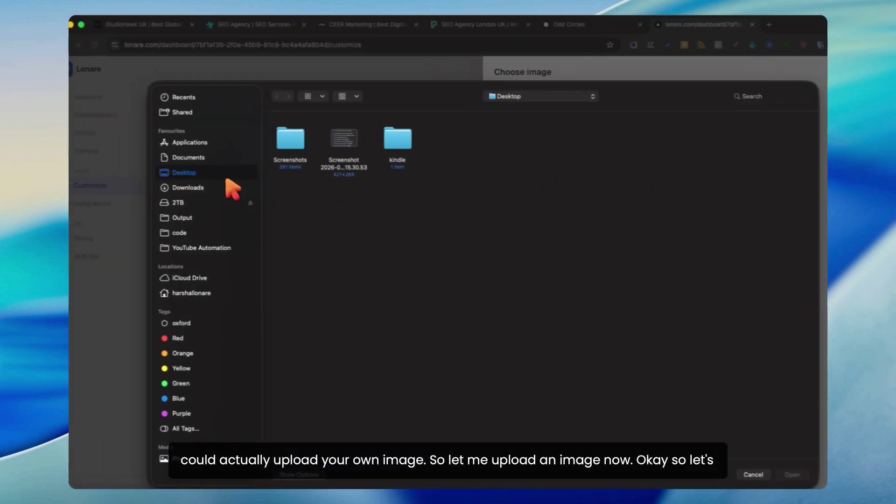
double_click(235, 140)
scroll(466, 182, down, 1)
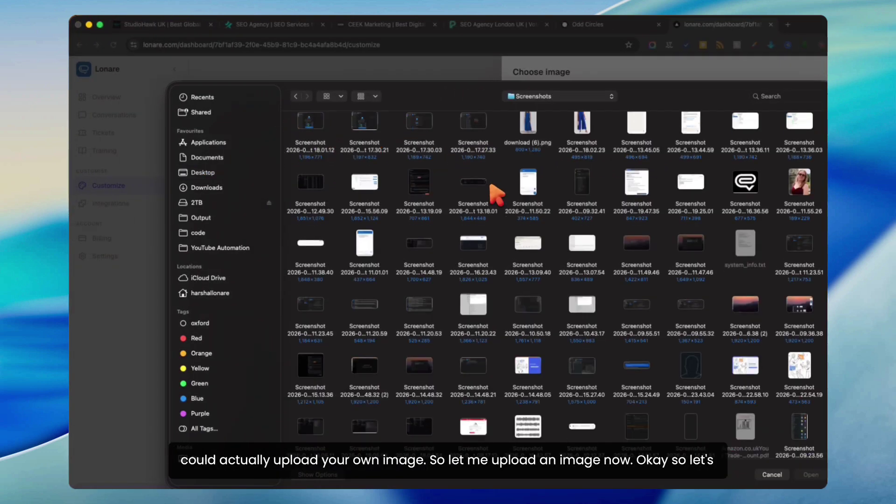
click(797, 182)
double_click(695, 187)
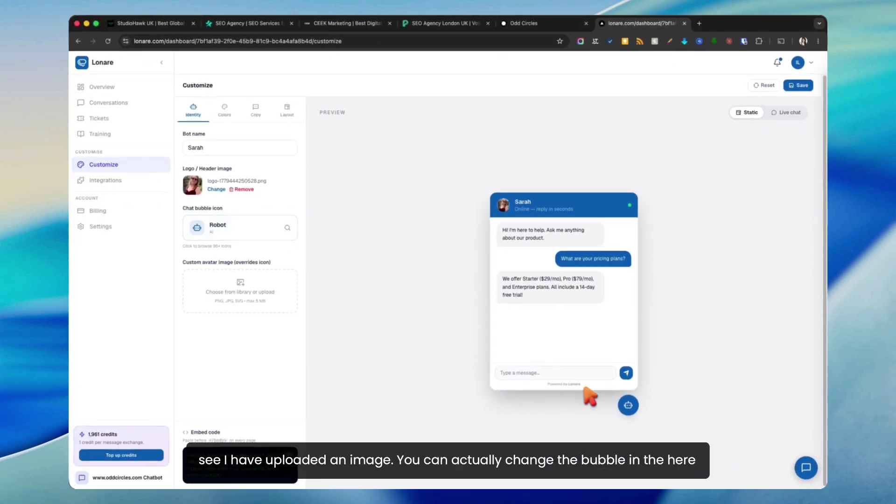
Step: Try the Smile User chat-bubble icon, then settle on the Robot icon
click(279, 232)
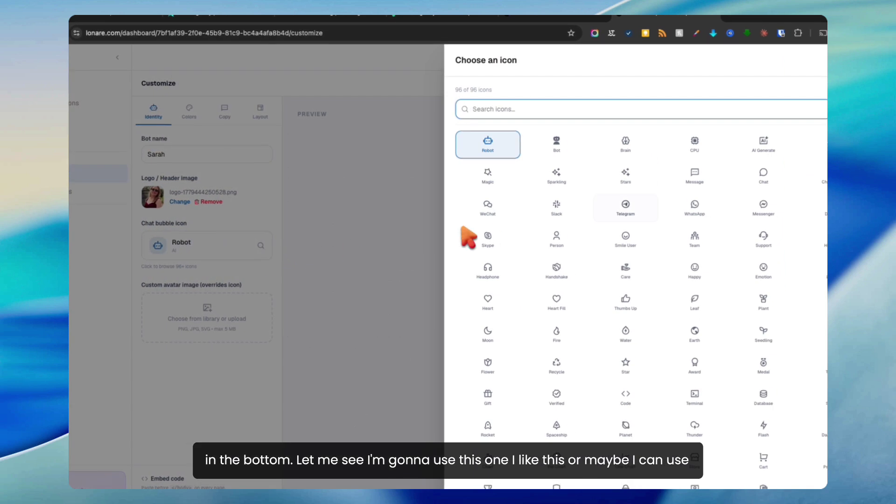
click(635, 237)
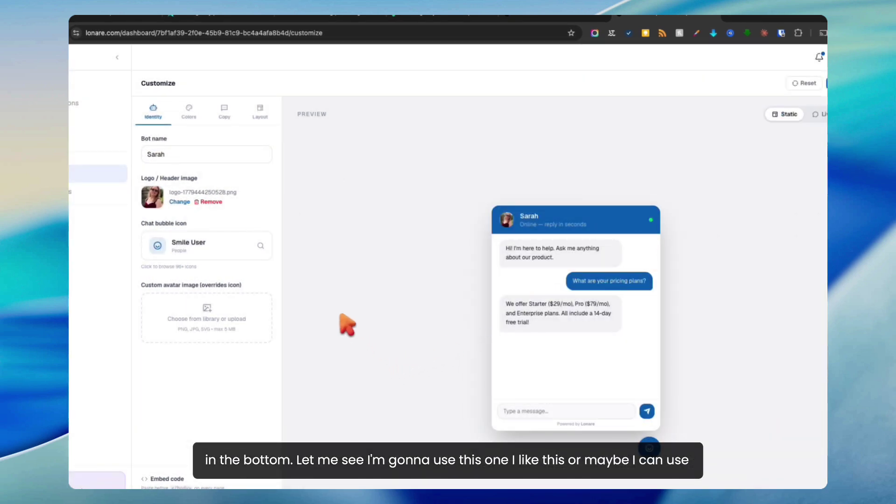
click(259, 246)
click(471, 142)
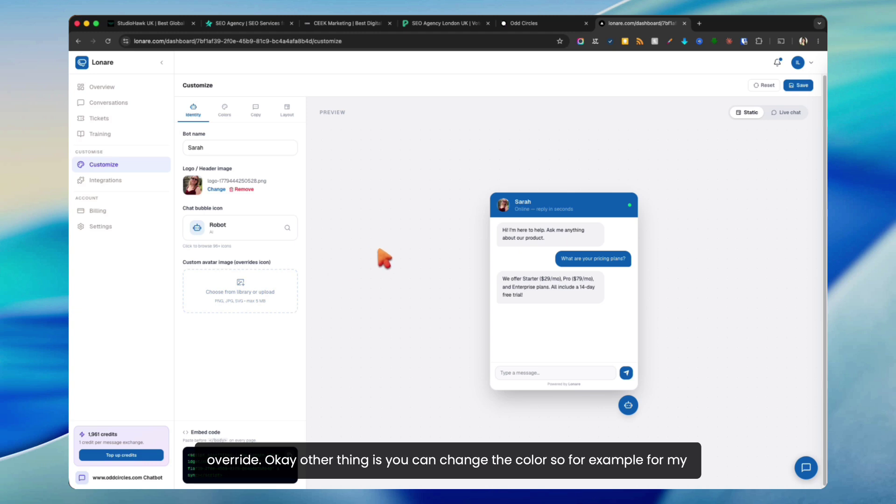
Step: After checking the Odd Circles site's colours, set the primary colour to #000000 and save
click(224, 111)
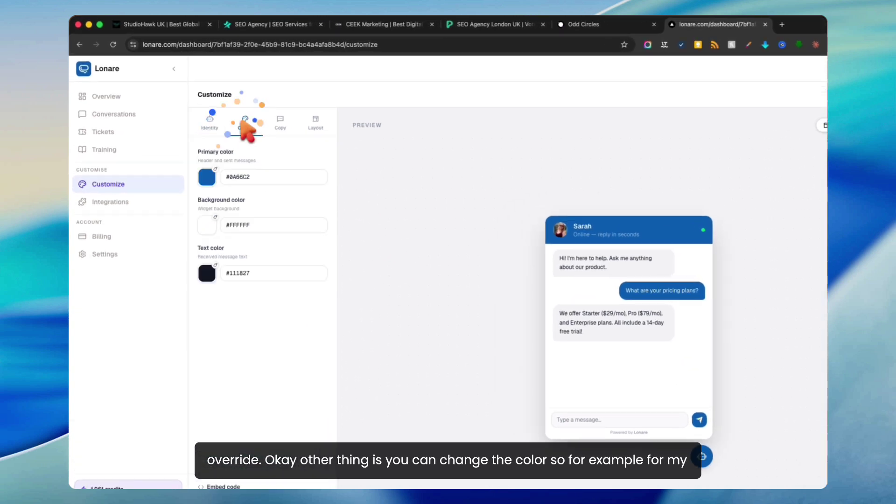
click(587, 24)
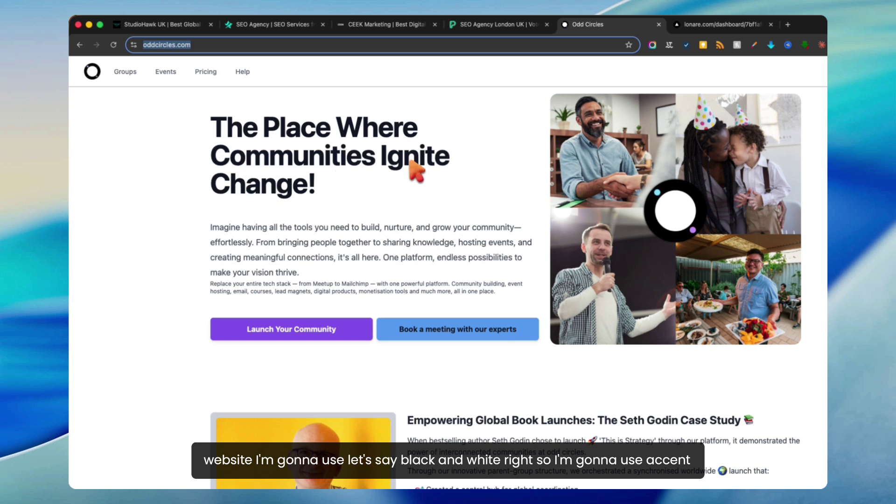
click(696, 25)
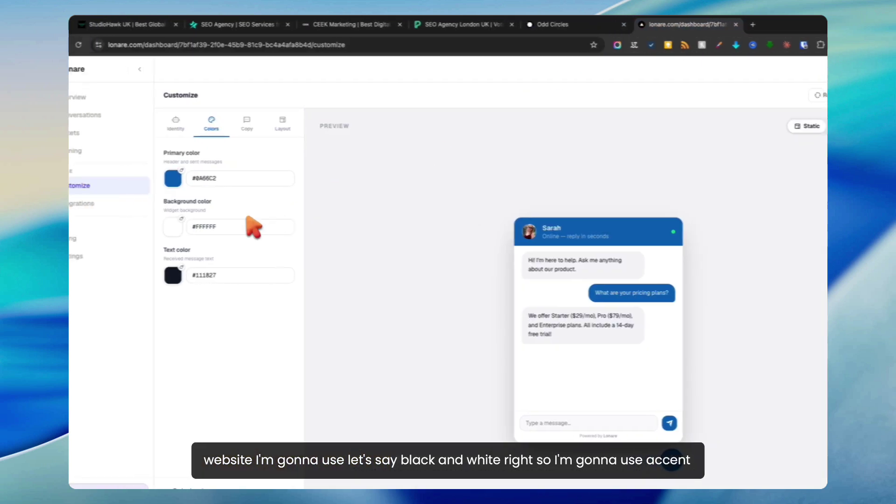
double_click(168, 178)
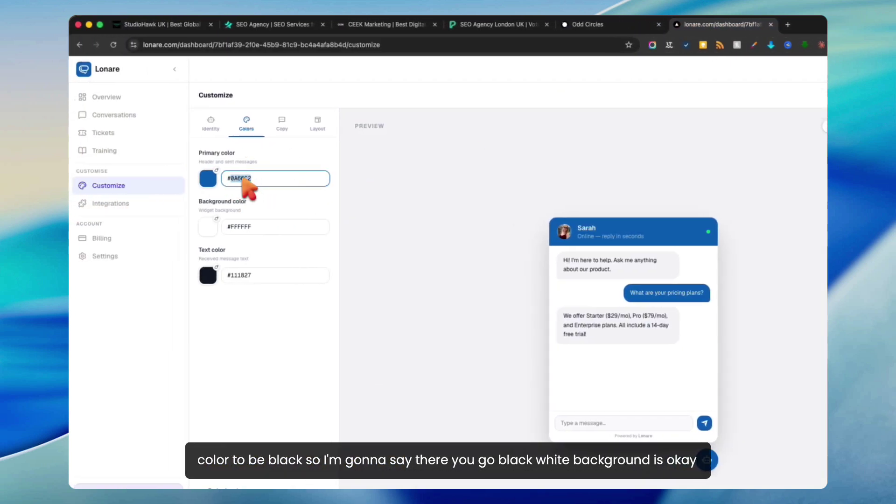
click(210, 179)
drag(216, 225, 178, 271)
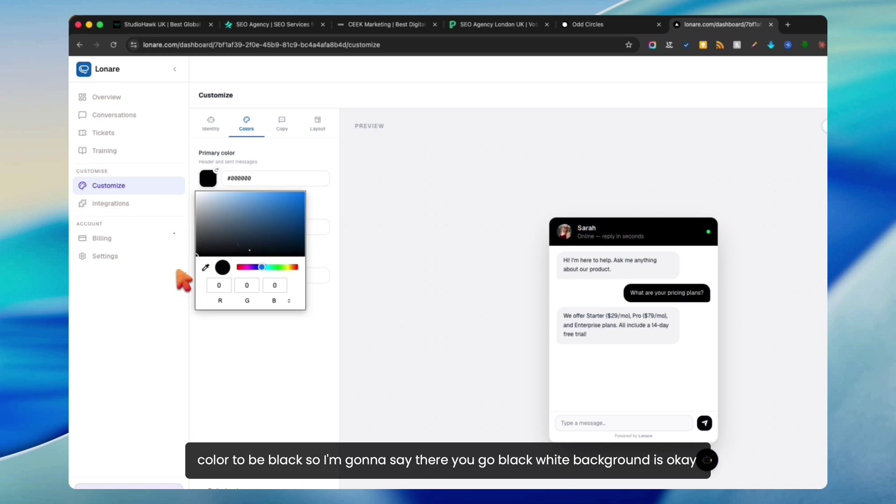
click(401, 210)
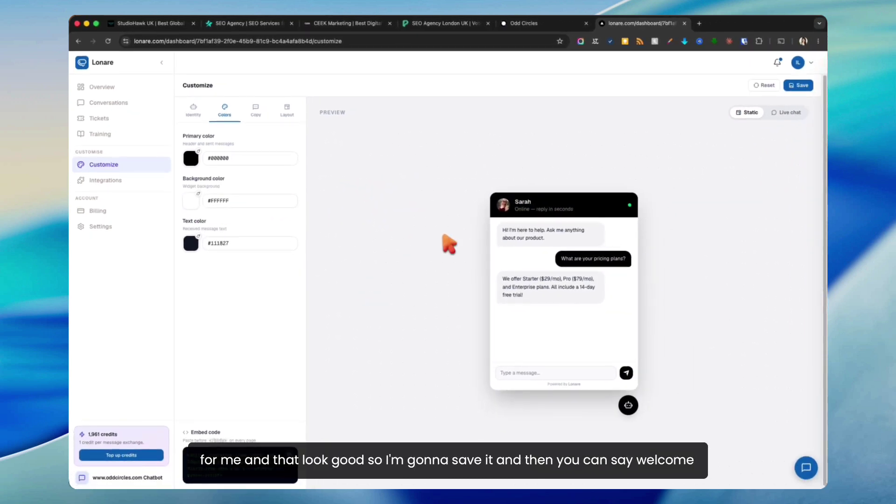
click(798, 85)
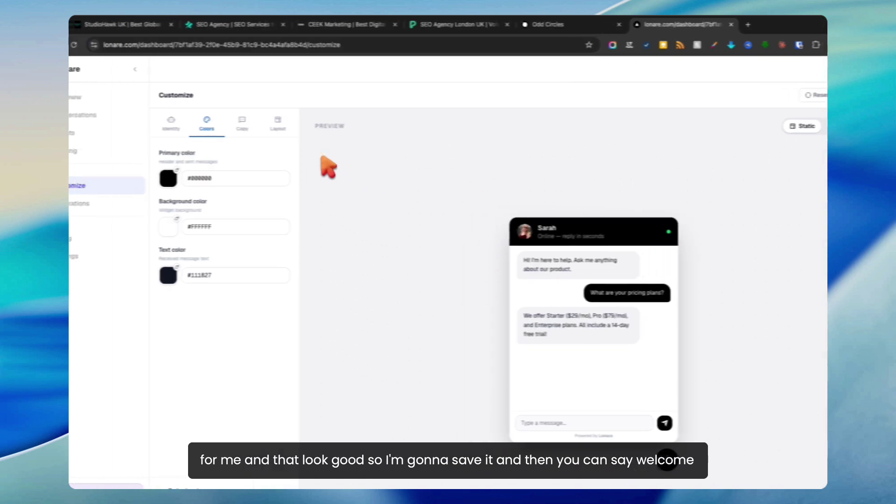
click(242, 123)
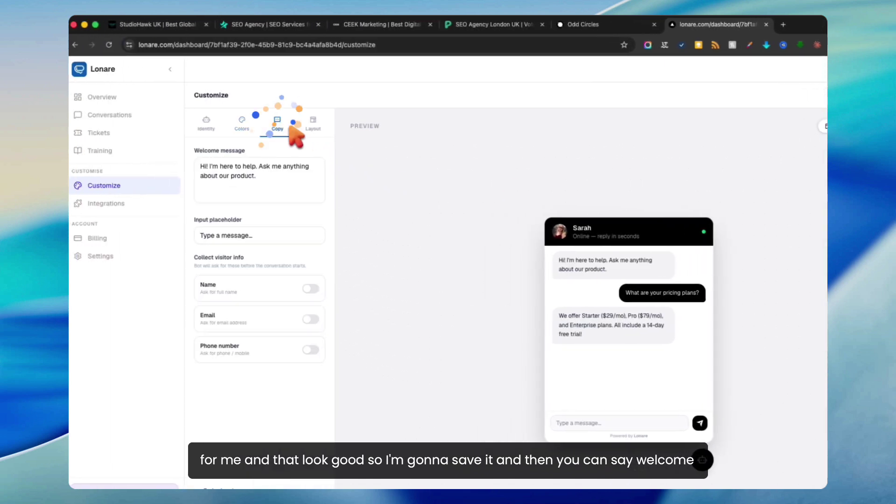
Step: Change the welcome message to "Hey! how can i help you?"
triple_click(268, 177)
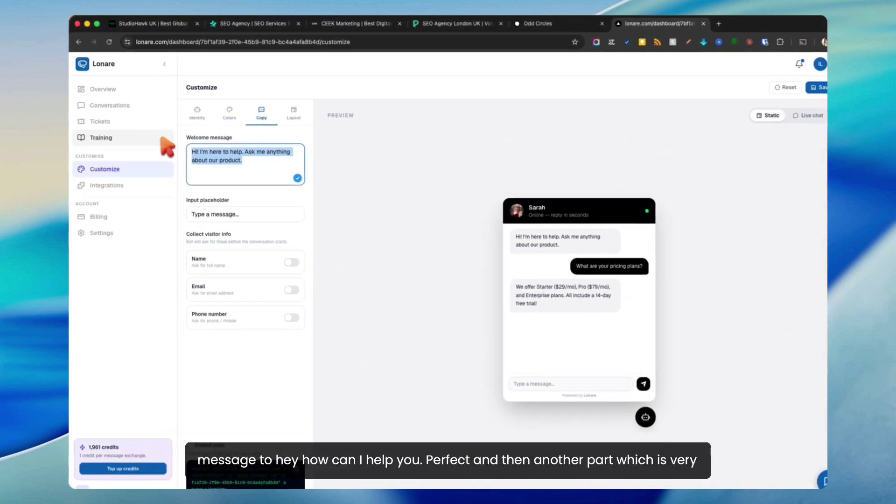
text(Hey)
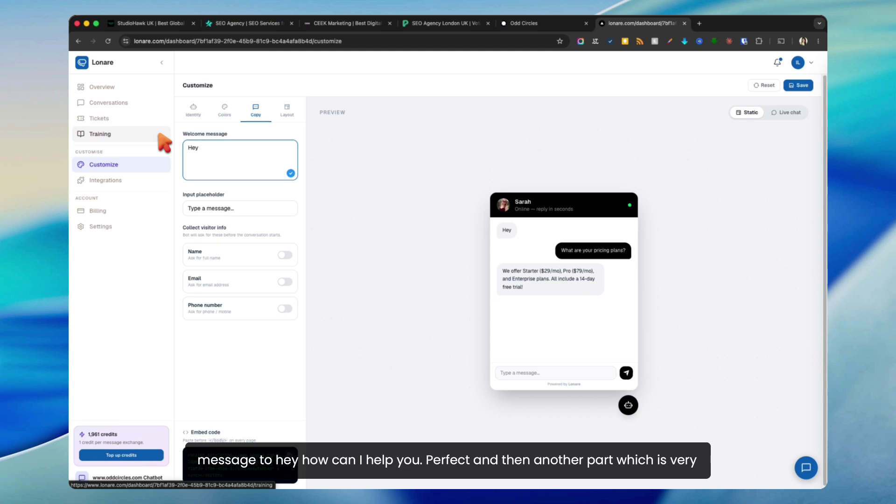
text(! h)
key(BackSpace)
key(BackSpace)
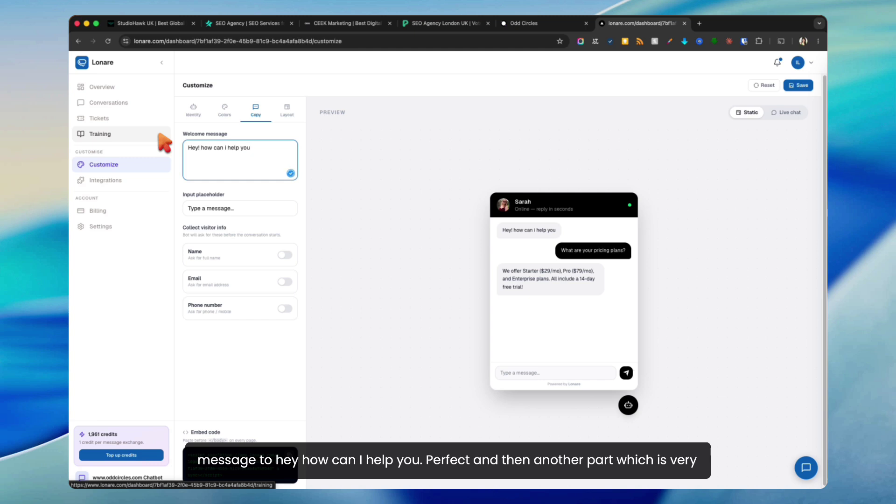
text(?)
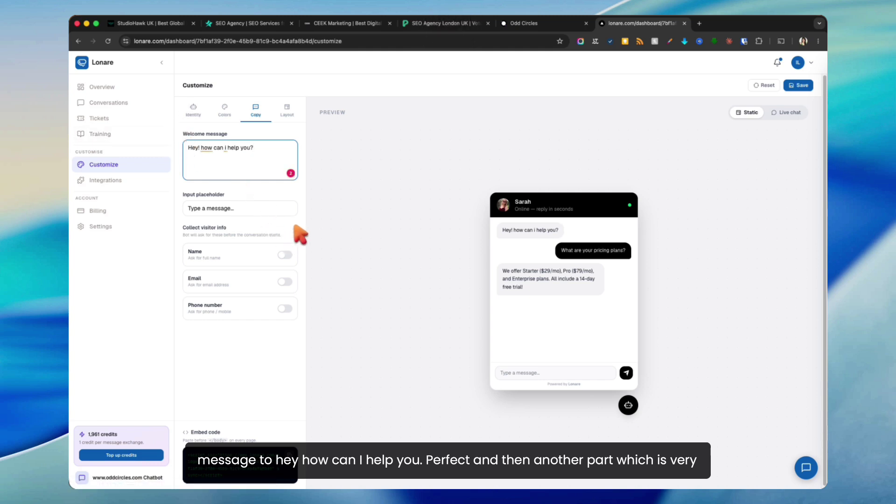
Step: Collect visitors' Name and Email, leaving Phone number off
click(284, 255)
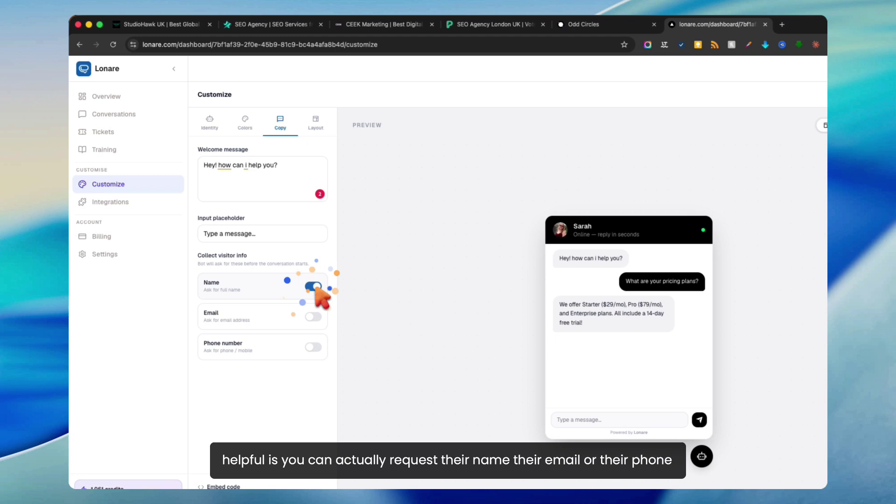
click(315, 319)
click(315, 349)
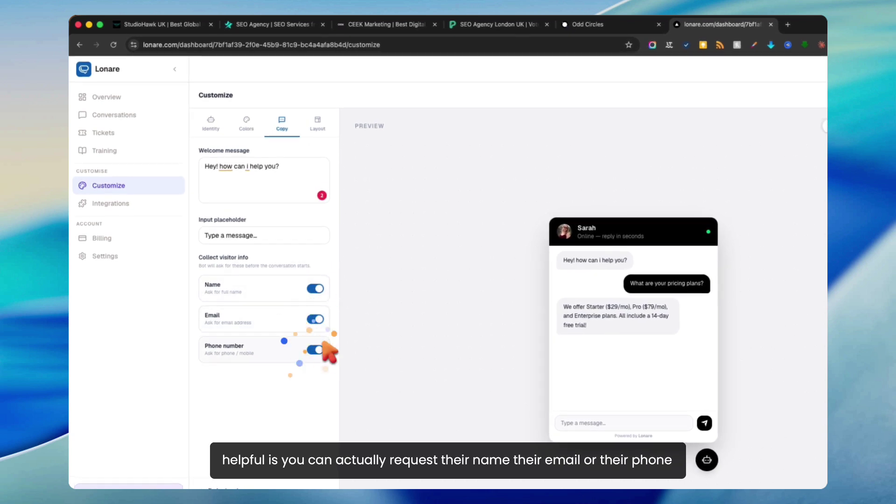
click(322, 349)
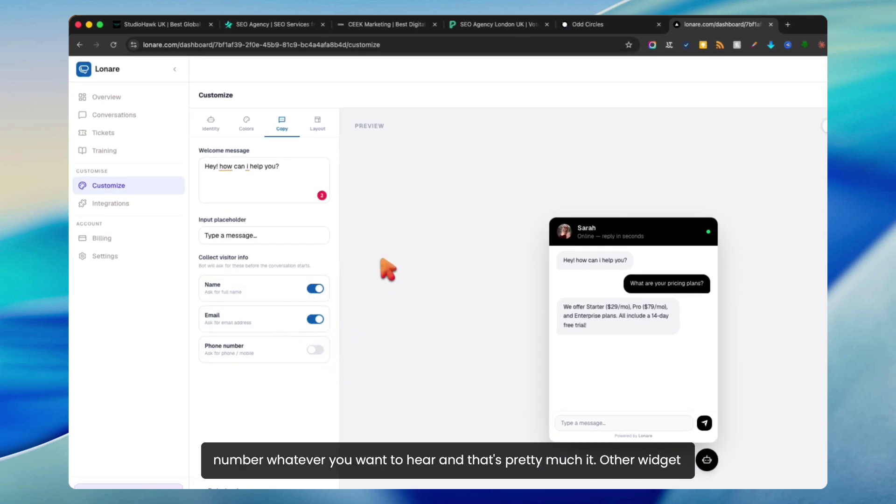
click(323, 125)
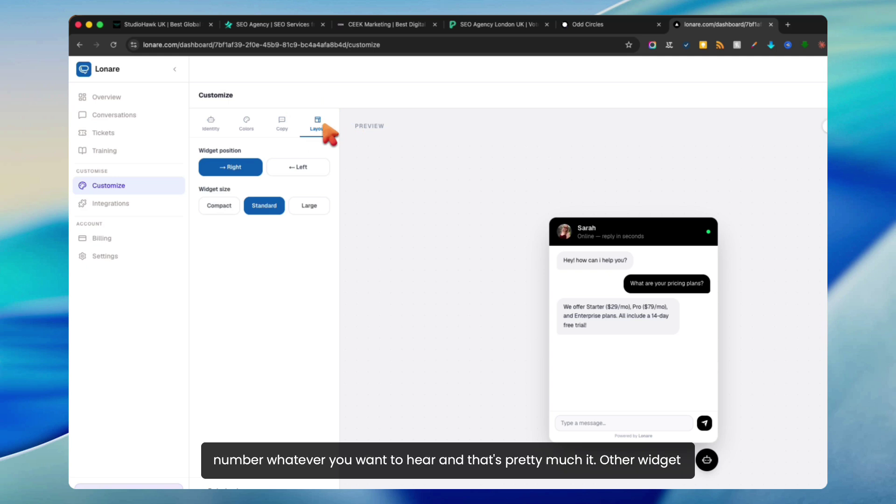
Step: Keep the widget on the Right at Standard size, save, and switch the preview to Live chat
click(307, 169)
click(229, 169)
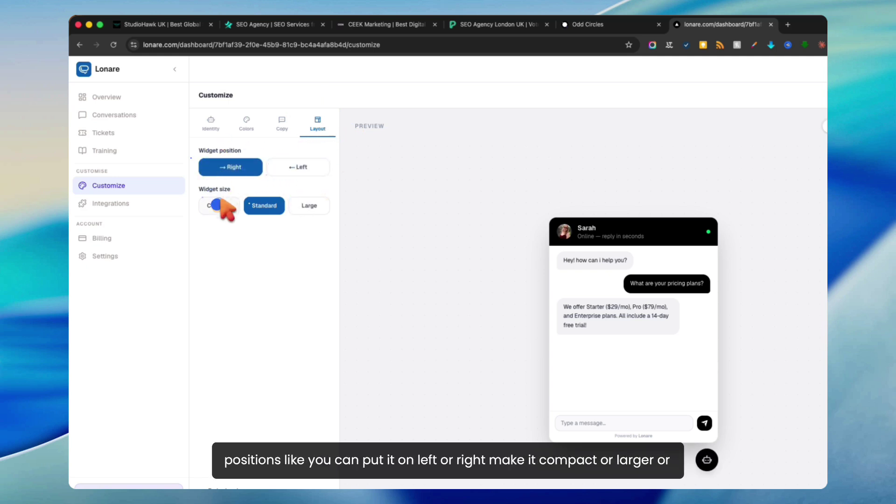
click(220, 206)
click(308, 208)
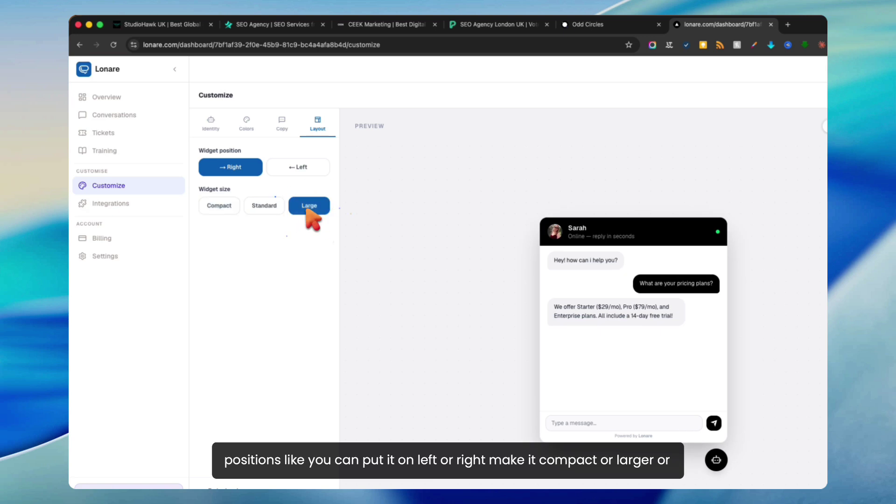
click(262, 207)
click(220, 206)
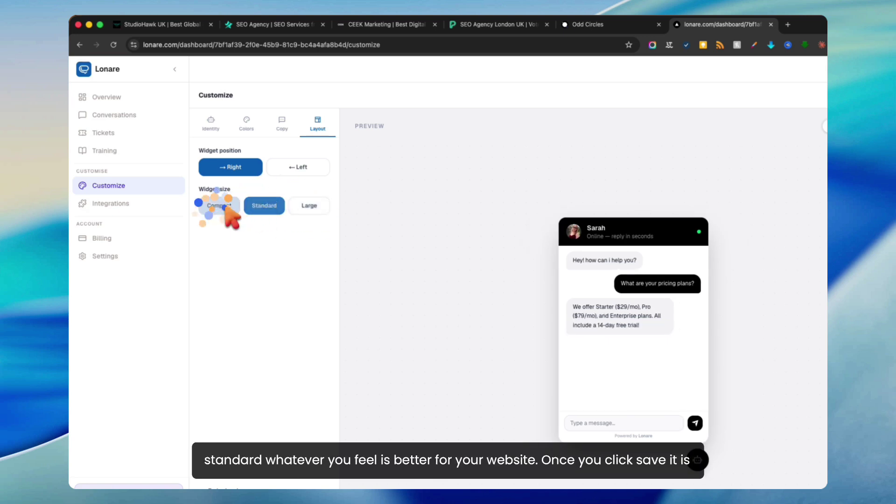
click(257, 206)
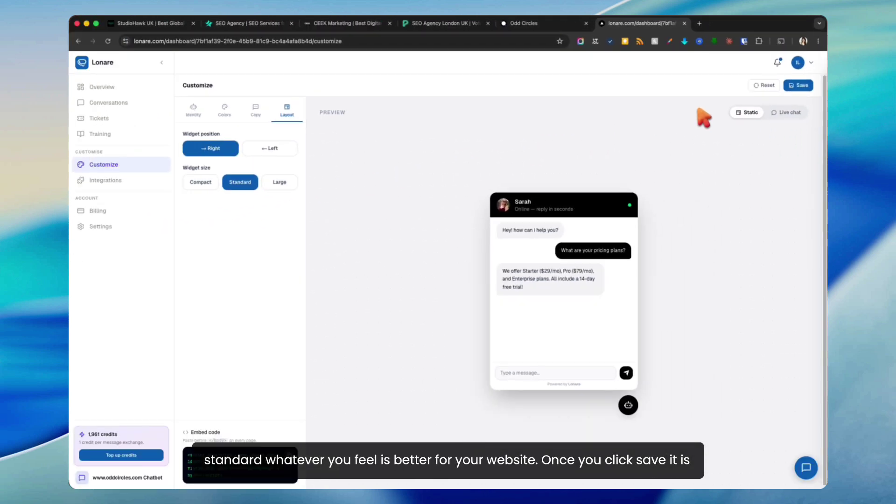
click(799, 85)
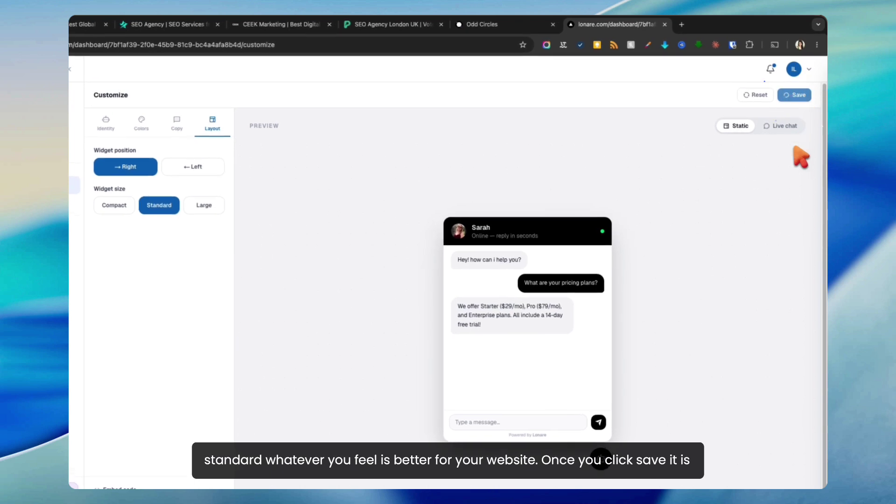
click(780, 126)
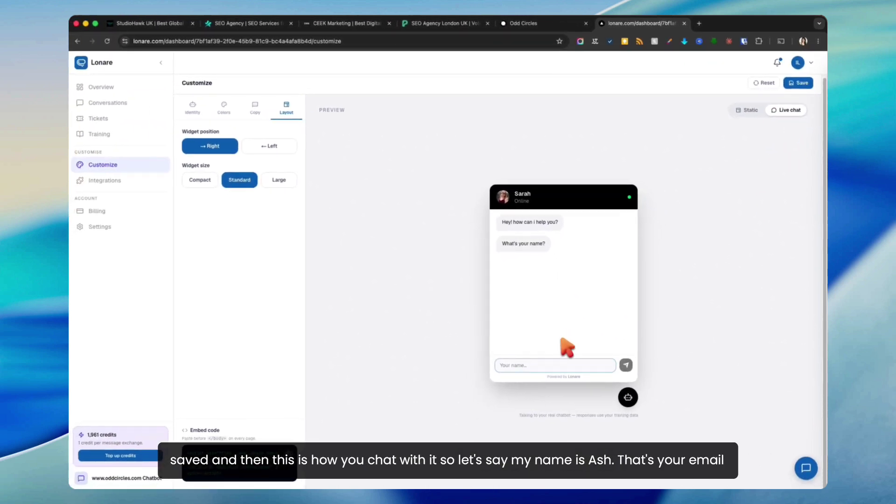
Step: Give the preview chatbot a visitor name and a corrected Gmail email address
click(560, 365)
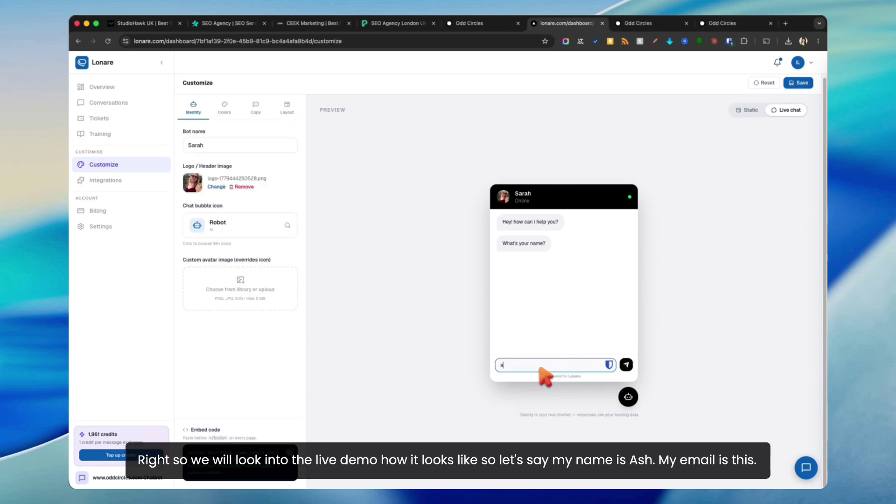
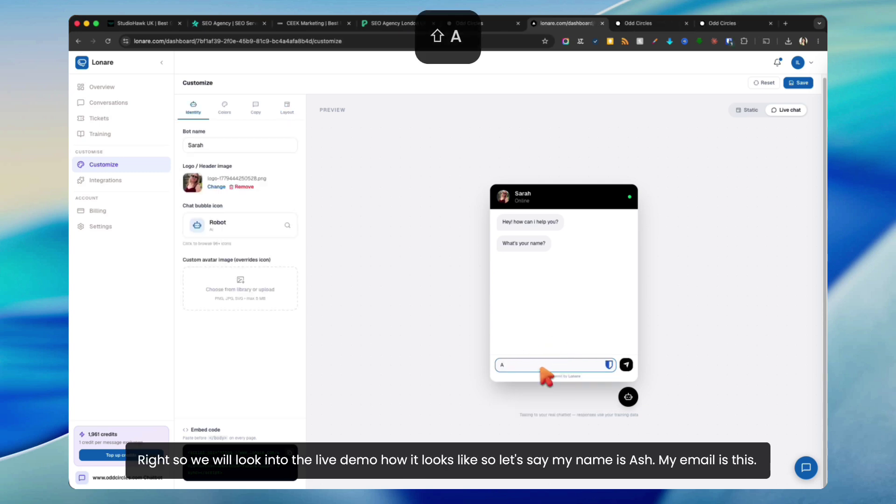
key(Return)
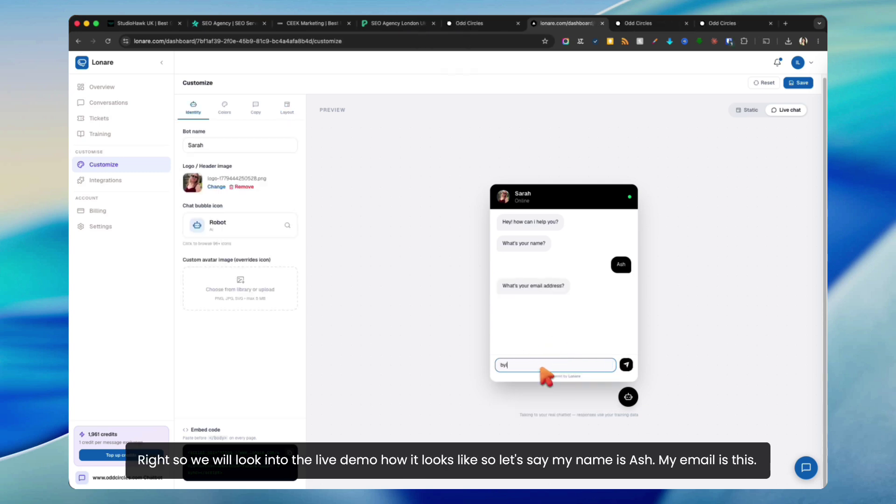
key(BackSpace)
key(BackSpace)
key(BackSpace)
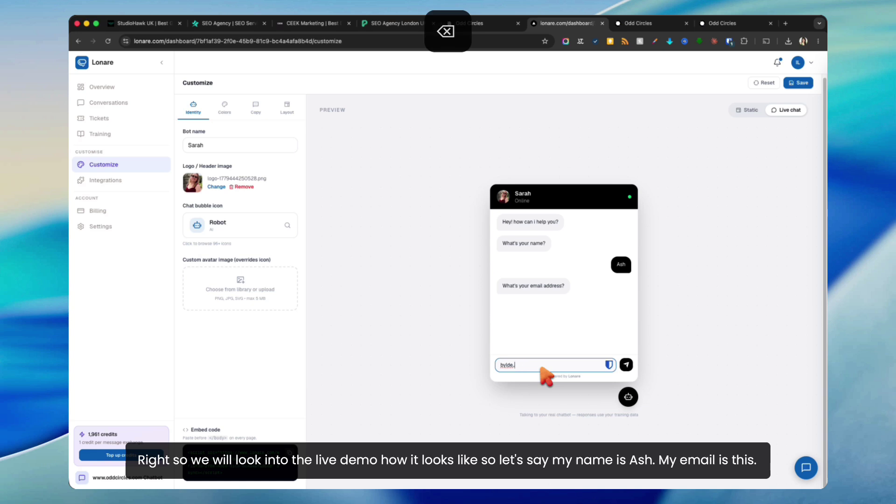
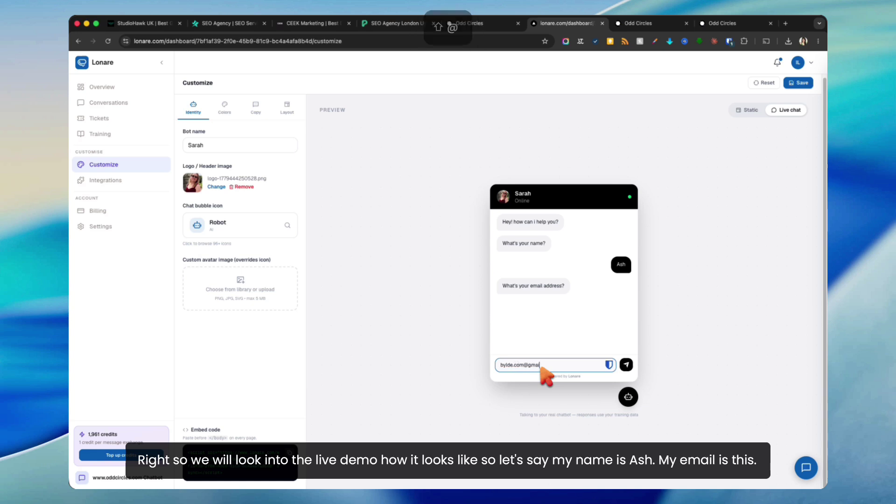
key(Return)
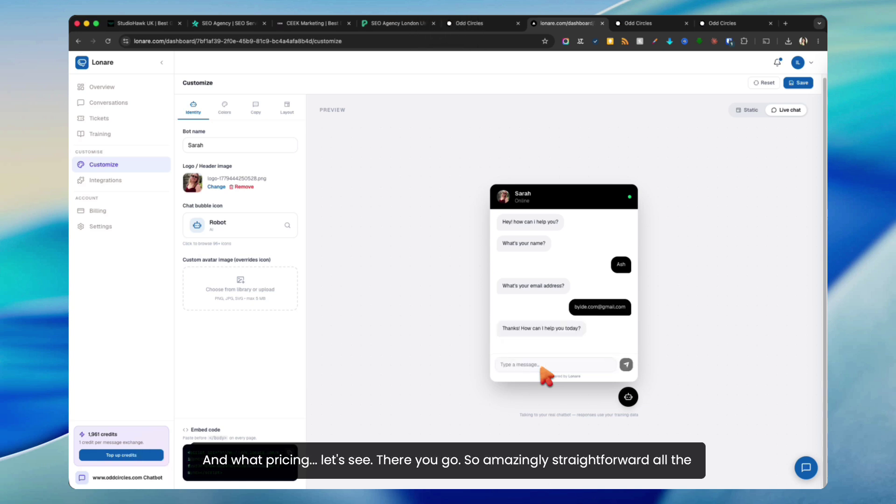
Step: Ask the bot about group pricing and review its detailed reply
text(what pricing)
key(super+a)
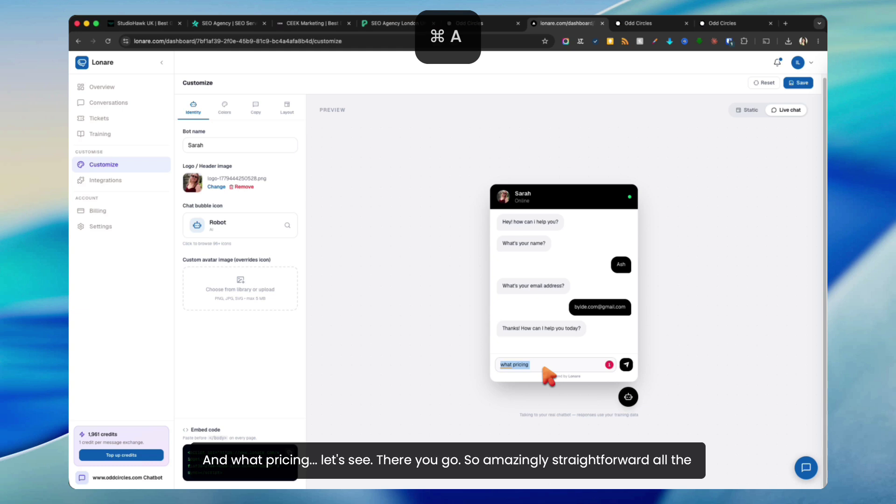
text(what)
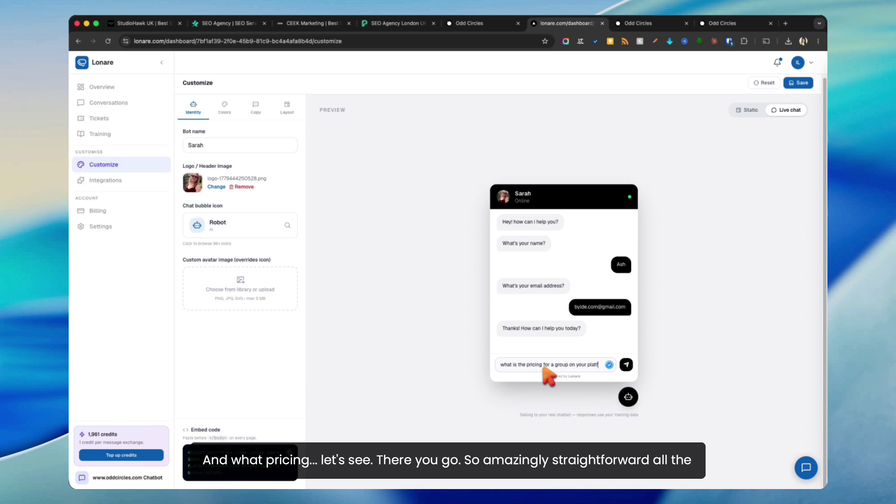
key(Return)
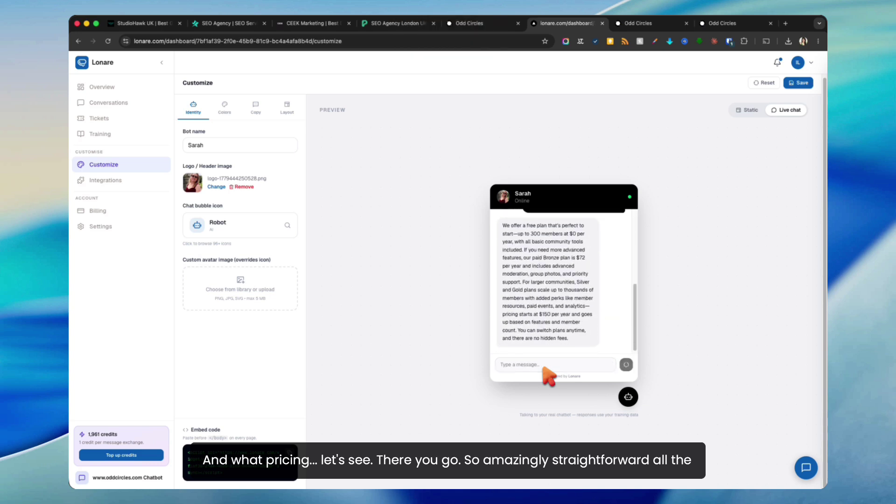
drag(531, 230, 454, 188)
click(569, 329)
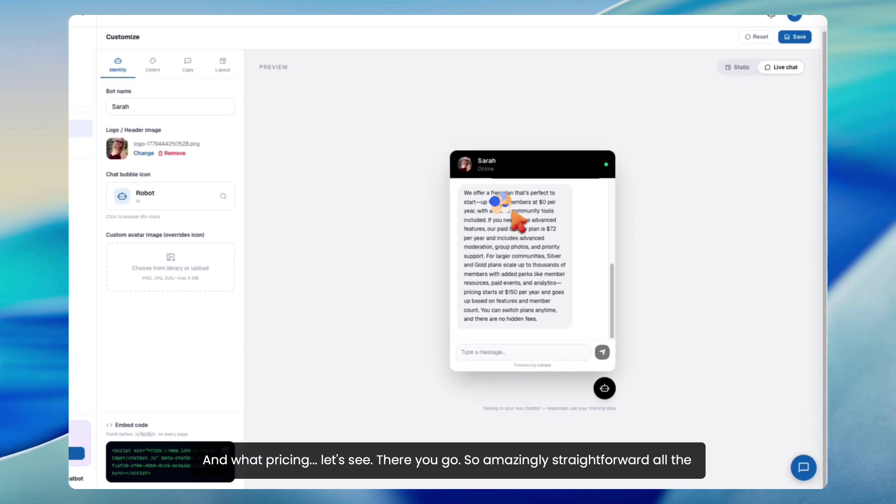
scroll(472, 215, up, 10)
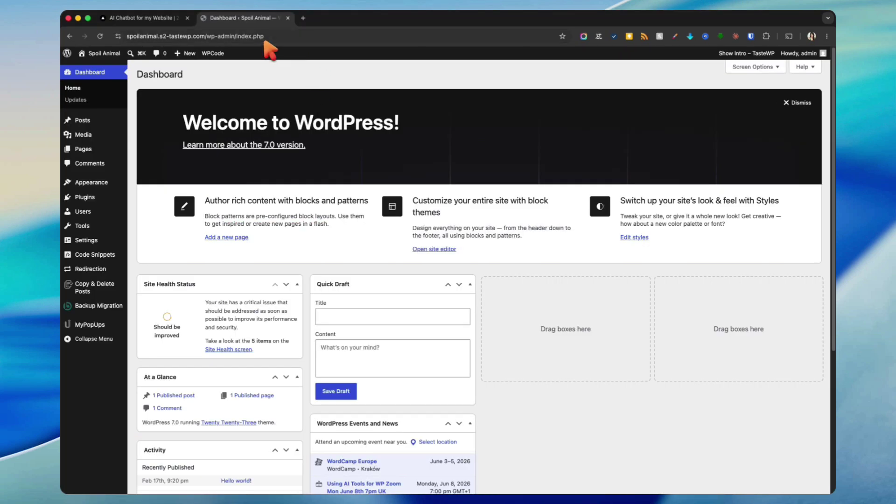
Step: Sign in to Lonare and open the chatbot's Customize page showing its embed code, then return to WordPress
click(176, 18)
click(801, 68)
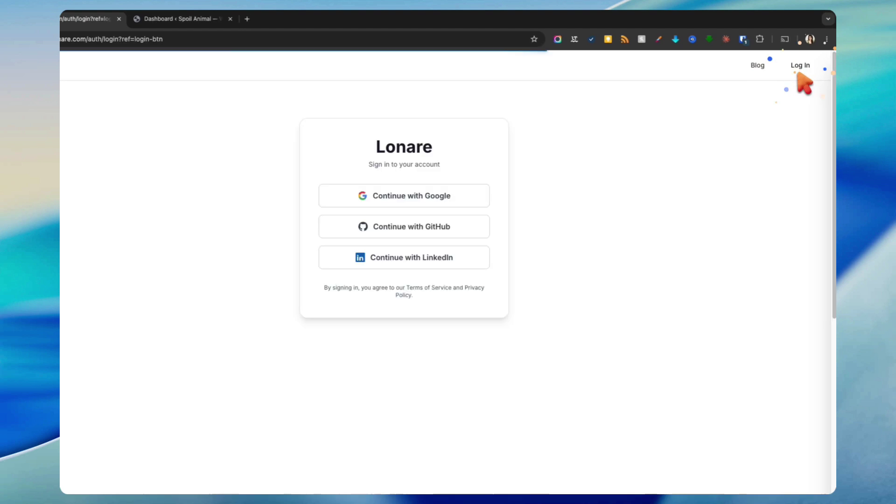
click(312, 174)
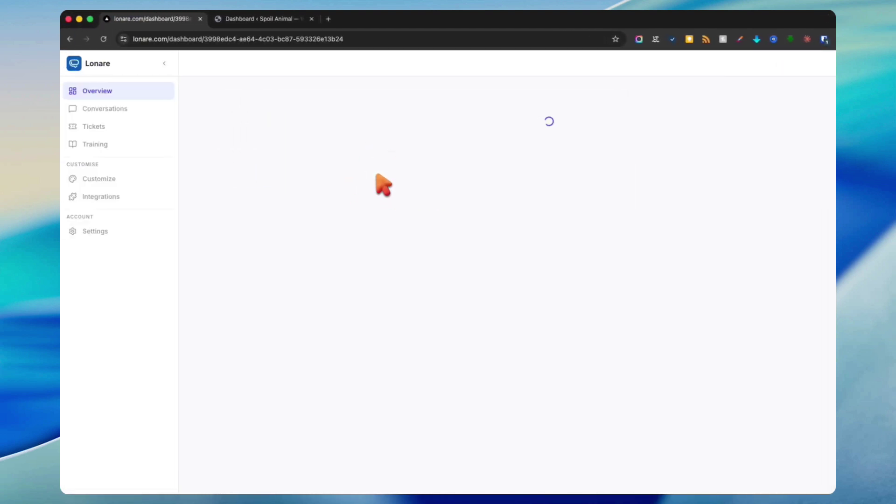
click(90, 179)
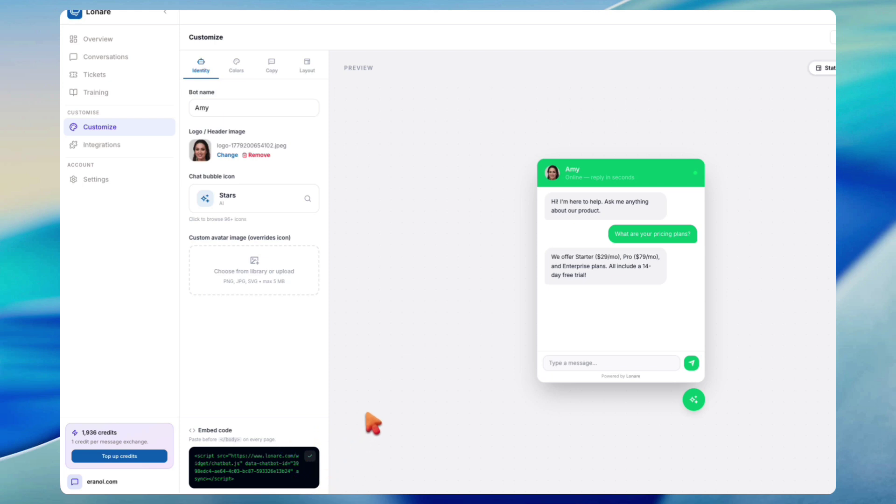
click(289, 20)
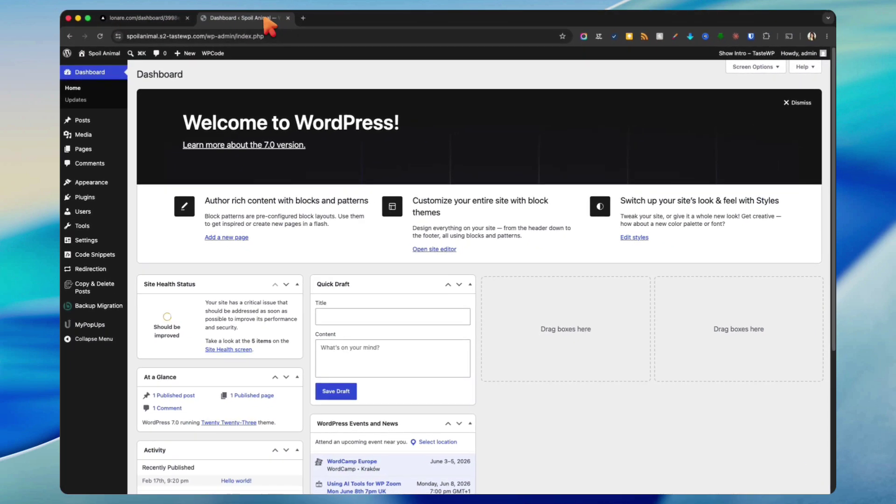
Step: Dismiss the welcome and backup popups and open Sample Page for editing
click(798, 103)
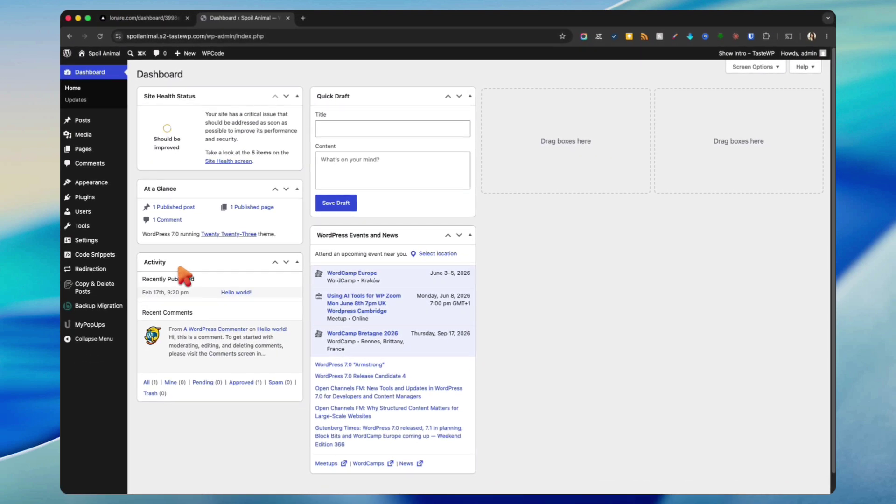
click(83, 149)
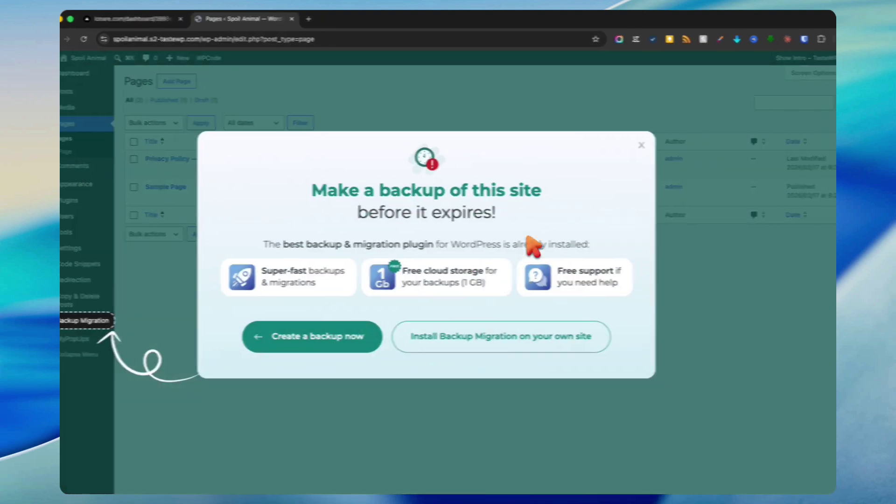
click(662, 145)
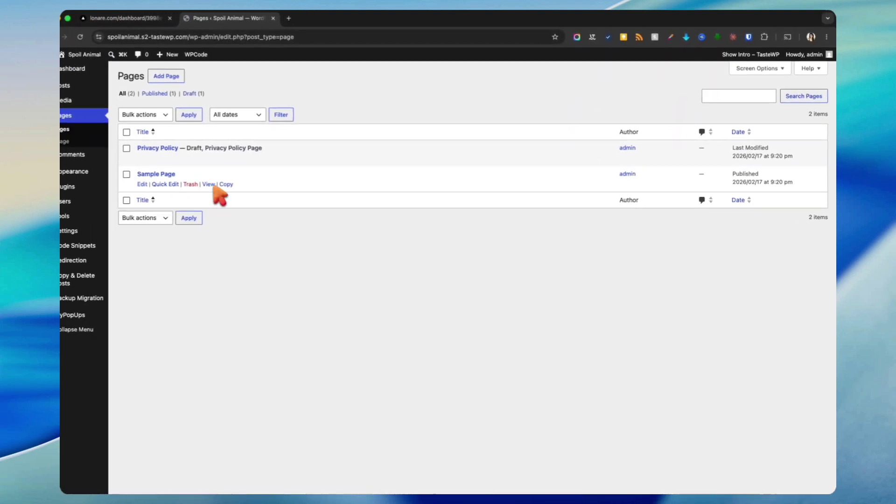
mouse_move(89, 200)
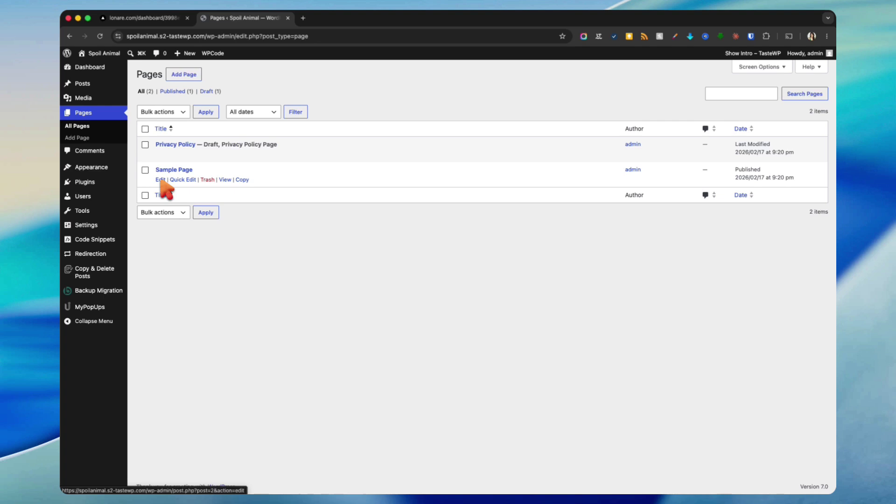
click(161, 180)
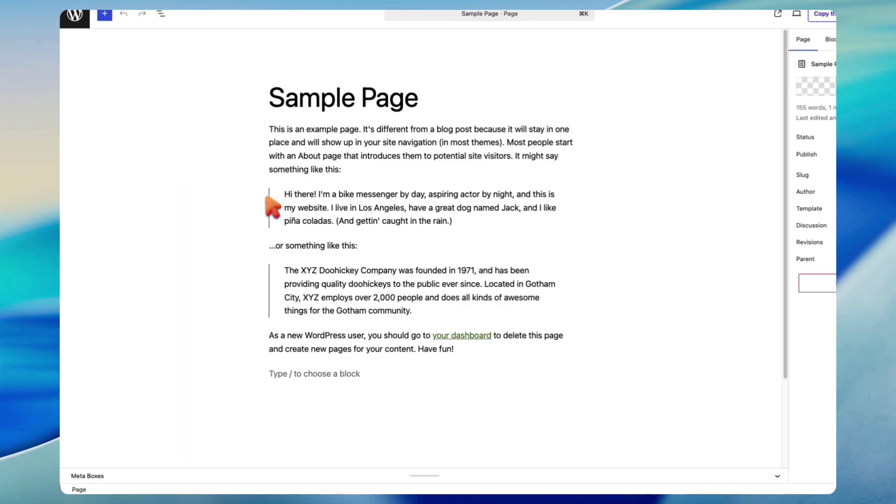
Step: Add a Custom HTML block with the pasted chatbot script at the page end and save the page
click(332, 374)
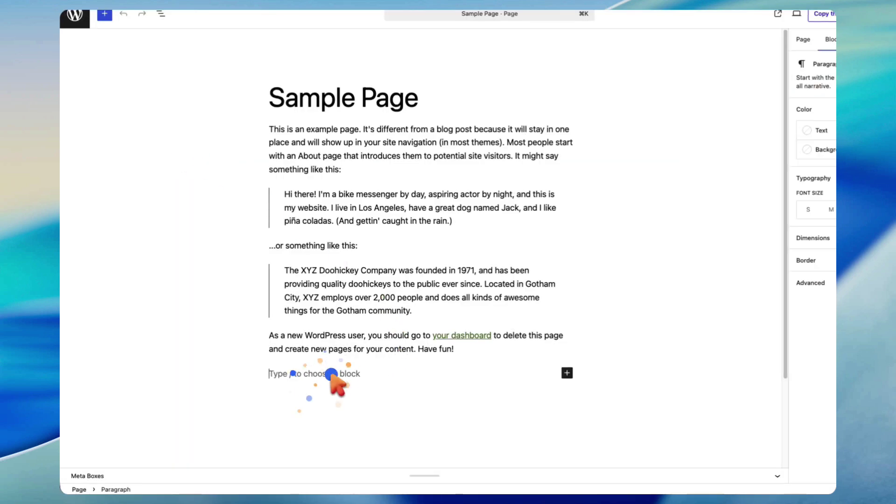
scroll(567, 376, down, 3)
click(567, 373)
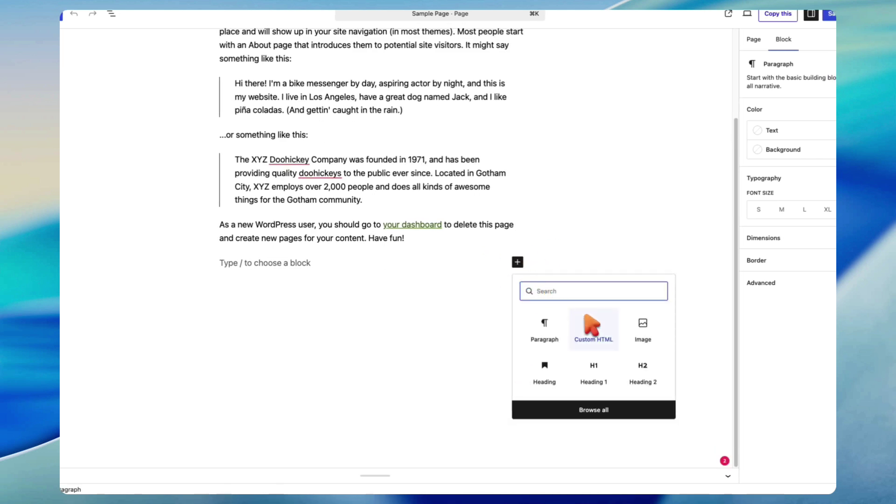
click(598, 330)
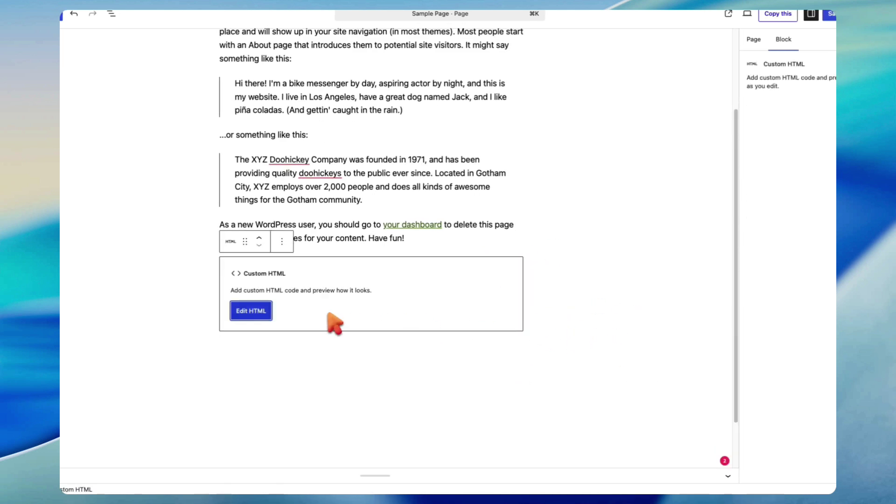
click(254, 312)
text(<script src="https://www.lonare.com/widget/chatbot.js" data-chatbot-id="3998edc4-ae64-4c03-bc87-593326e13b24" async></script>)
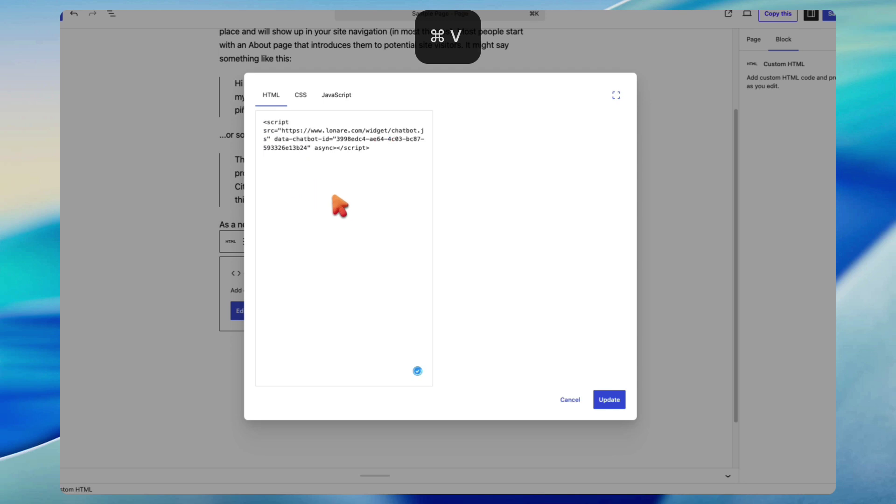
click(607, 401)
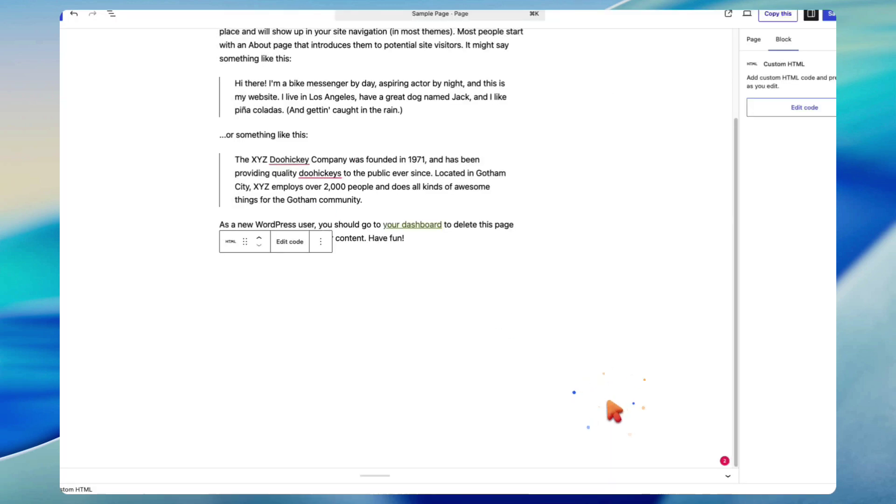
click(832, 14)
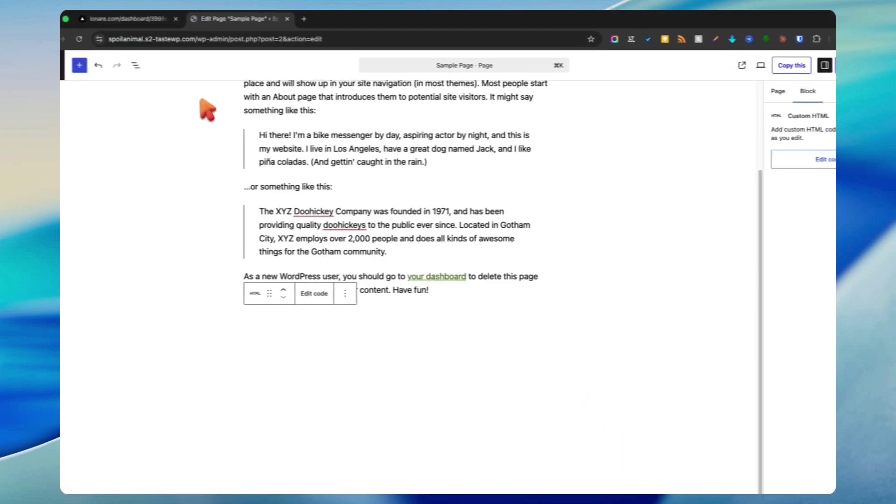
click(55, 65)
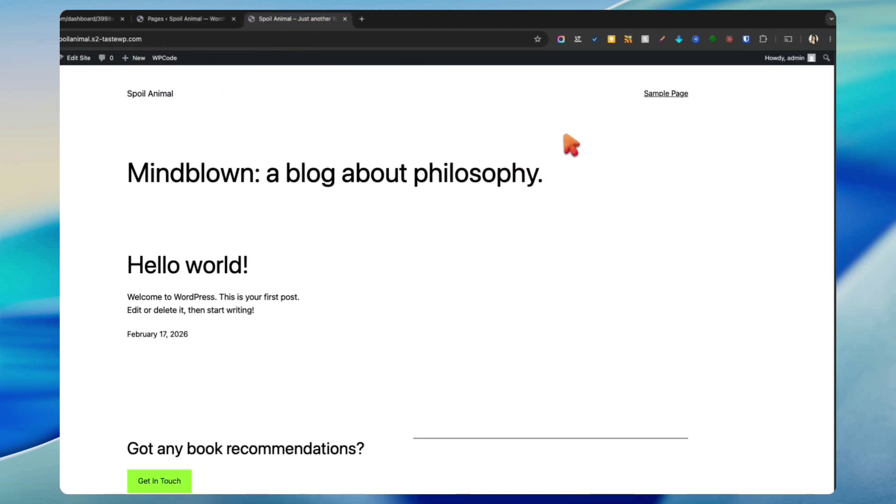
Step: Check that the chat bubble opens and closes on the live Sample Page, then return to Pages
click(744, 93)
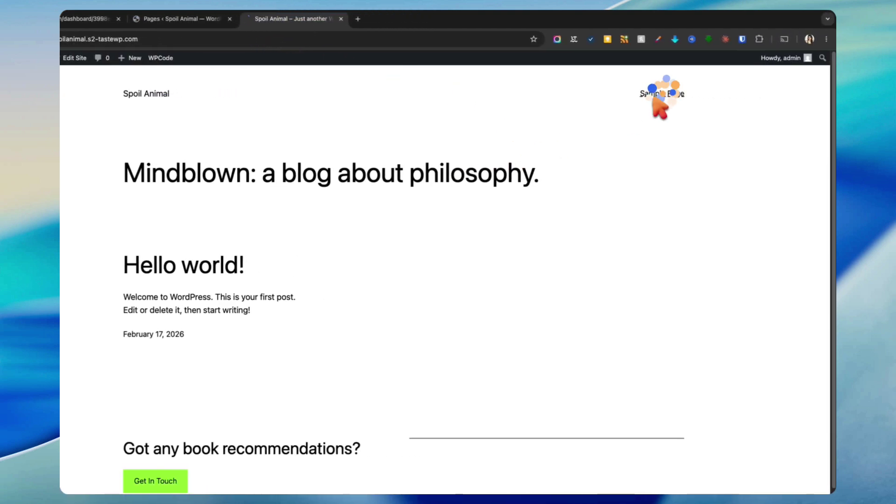
scroll(677, 210, down, 5)
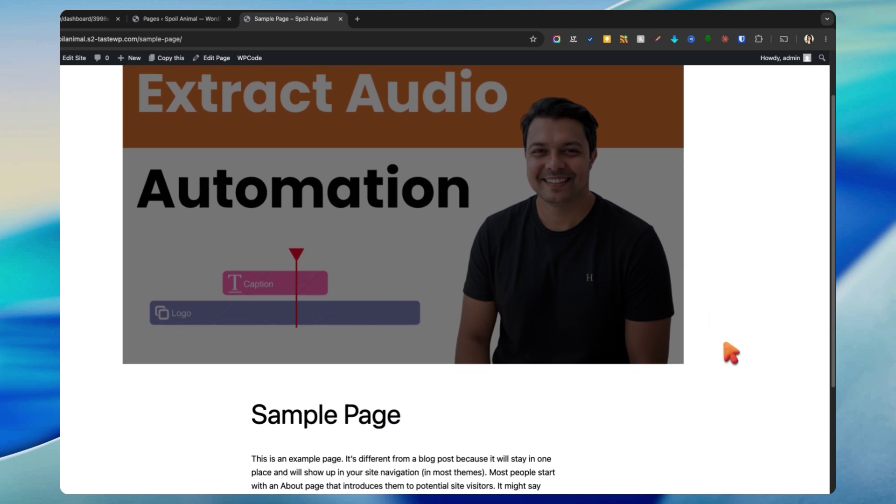
click(816, 468)
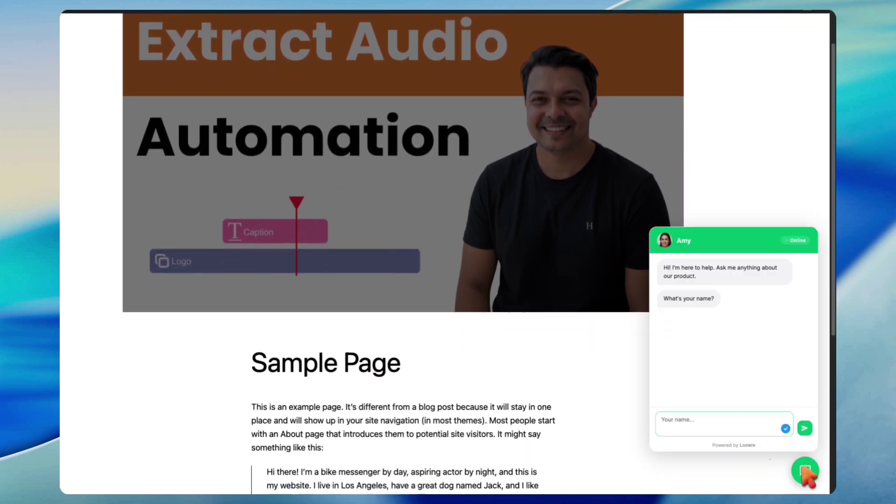
click(816, 468)
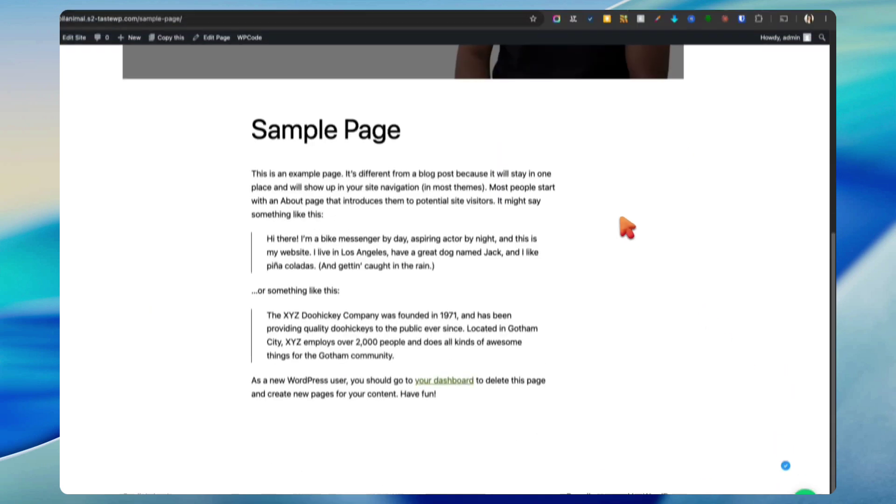
scroll(621, 233, up, 10)
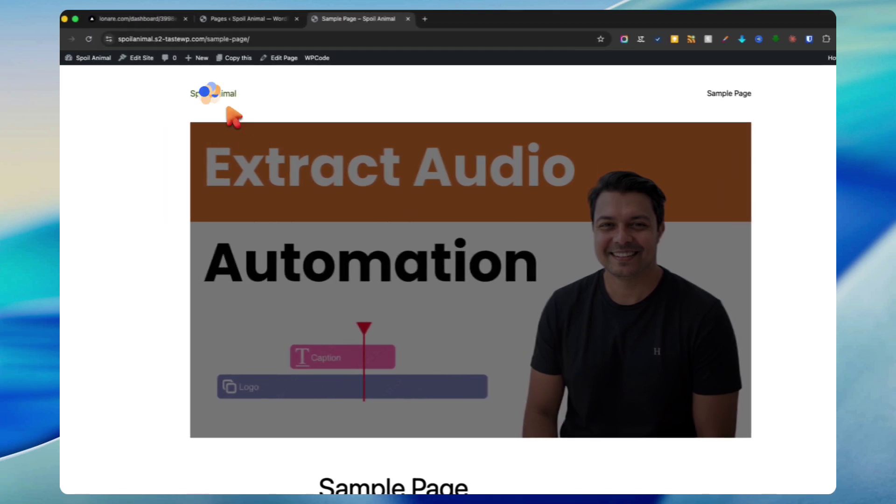
click(143, 94)
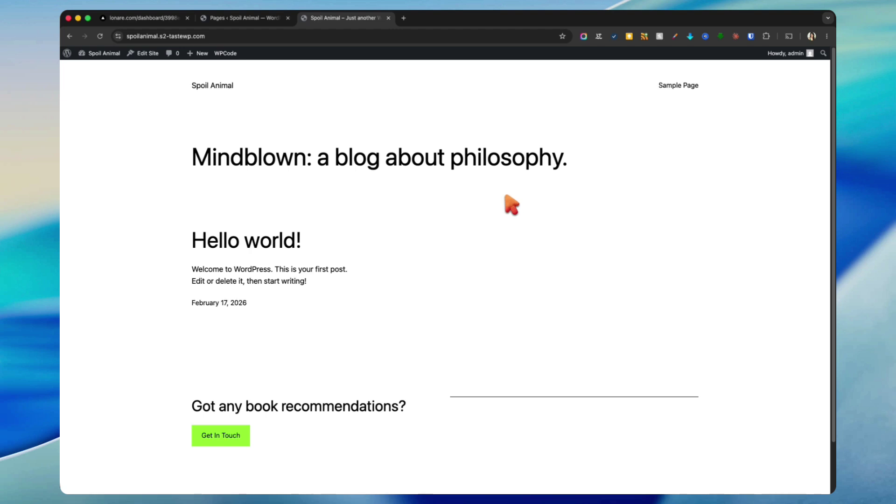
click(261, 17)
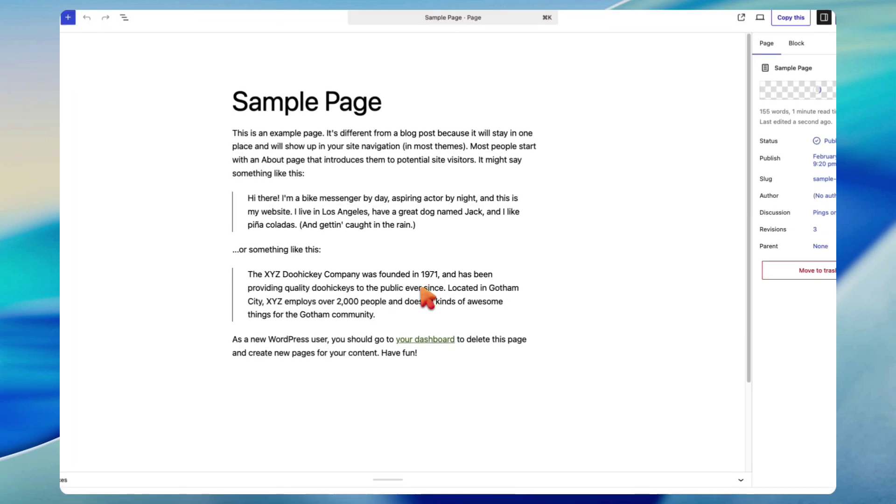
Step: Delete the Custom HTML chatbot block from Sample Page and save the page
scroll(424, 300, down, 5)
click(405, 260)
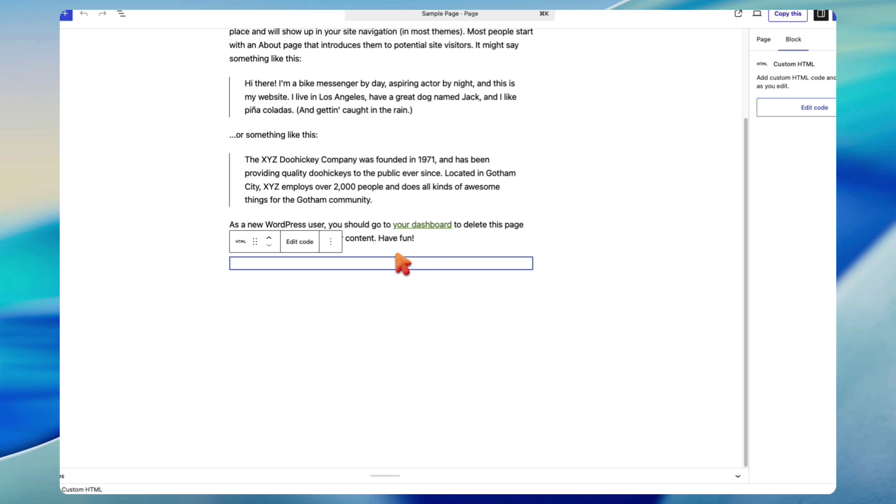
click(330, 241)
click(335, 451)
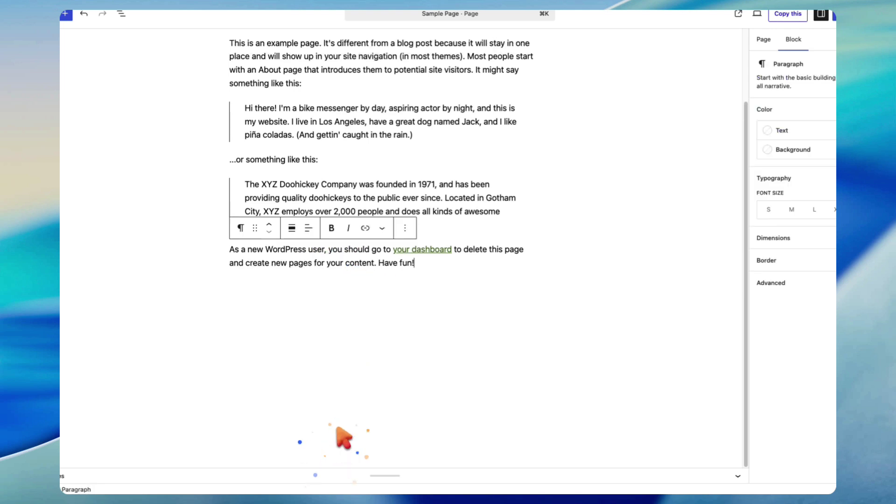
click(834, 14)
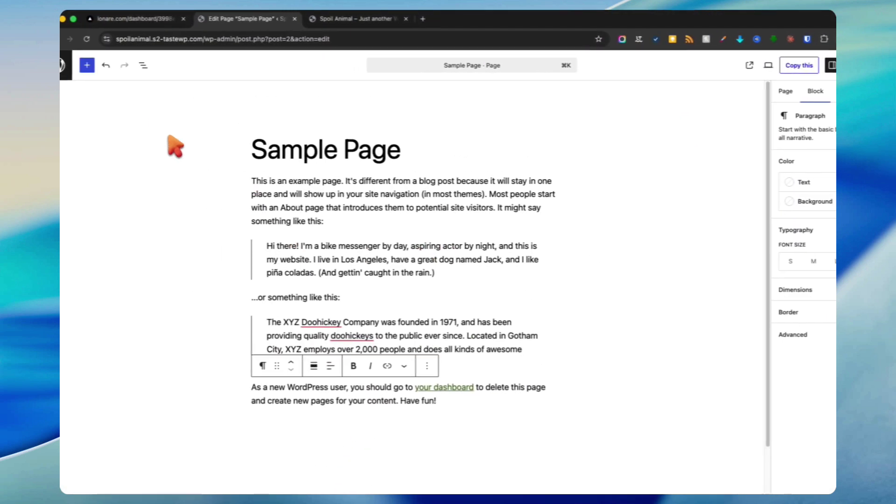
click(75, 64)
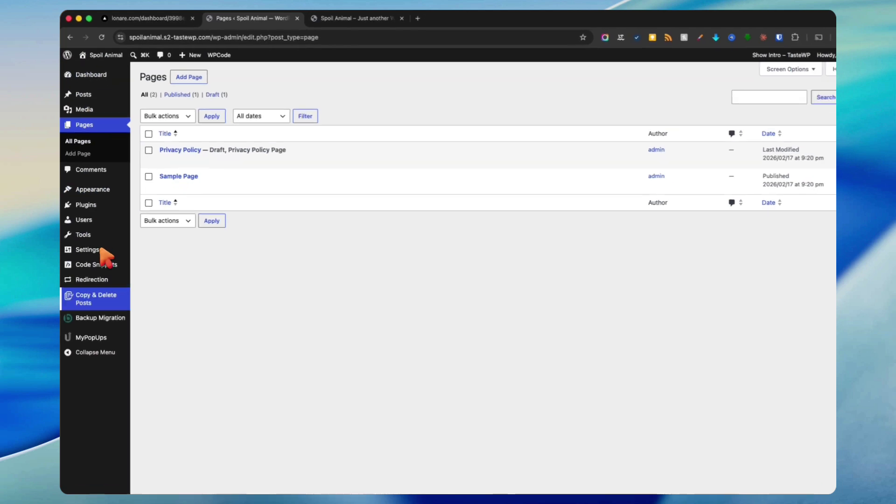
Step: Paste the chatbot script into the Footer section of WPCode's Header & Footer settings
mouse_move(106, 268)
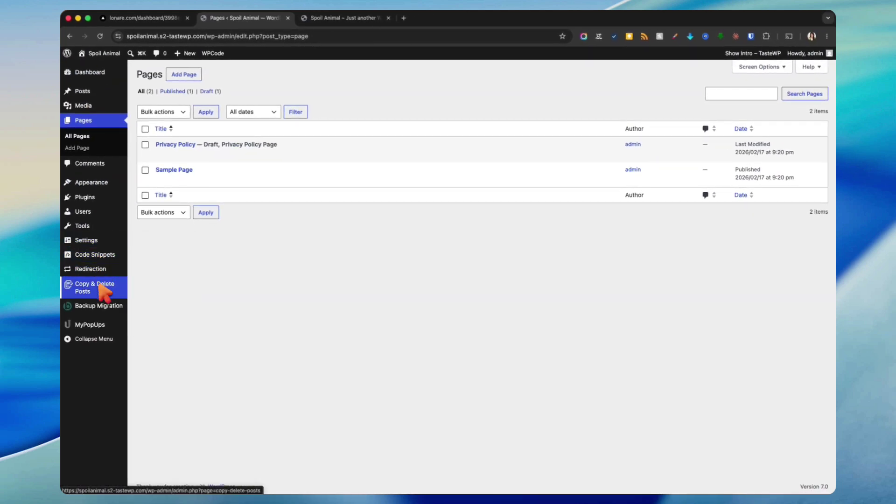
click(86, 197)
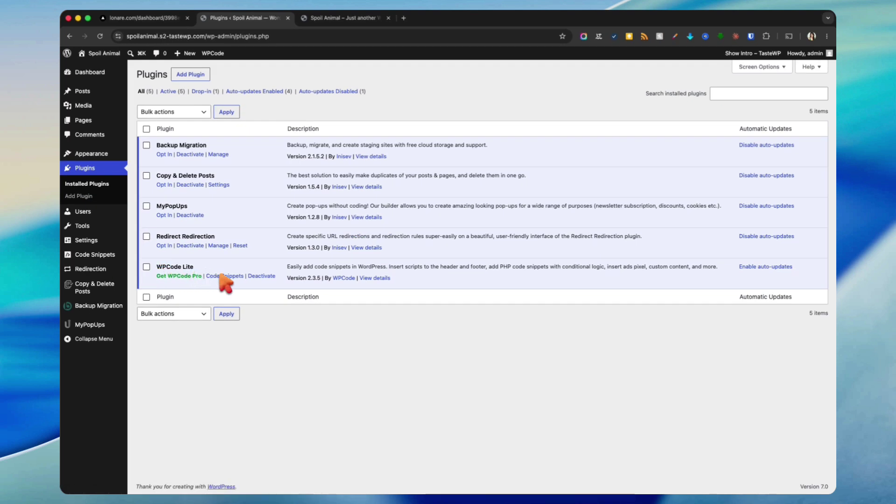
mouse_move(115, 255)
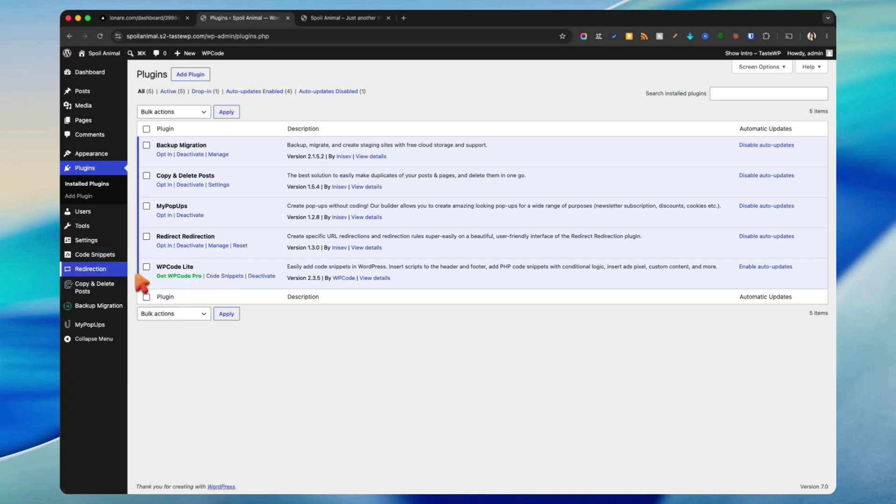
click(156, 280)
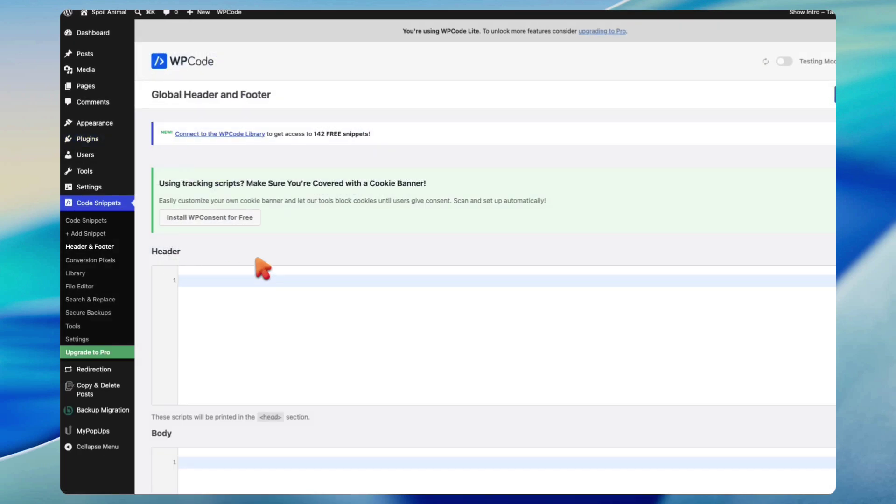
scroll(335, 230, down, 5)
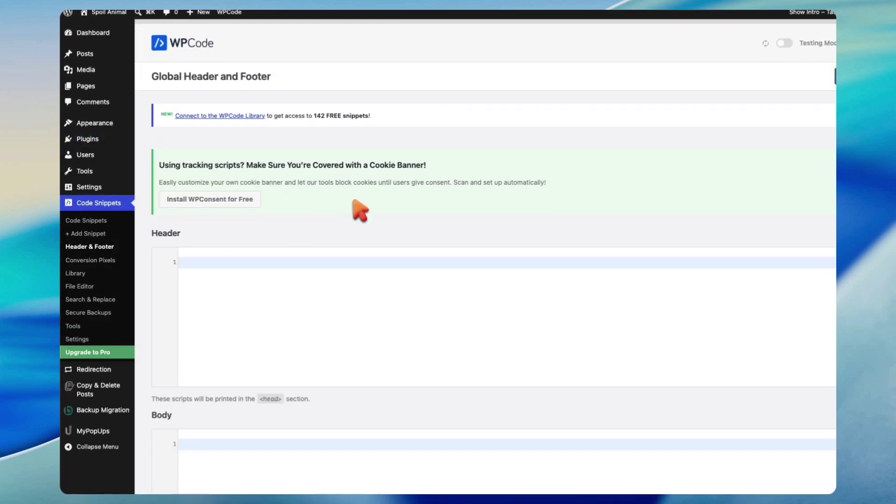
scroll(336, 277, down, 4)
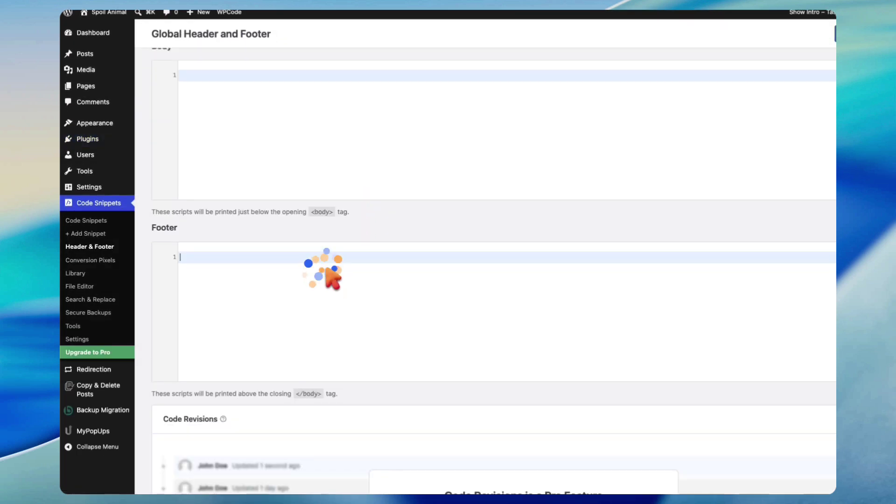
text(<script src="https://www.lonare.com/widget/chatbot.js" data-chatbot-id="3998edc4-ae64-4c03-bc87-593326e13b24" async></script>)
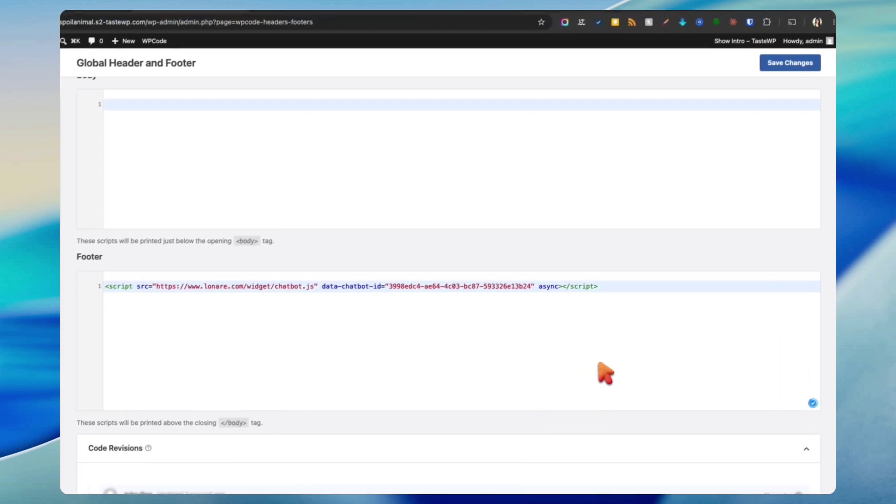
scroll(605, 374, down, 3)
scroll(603, 374, up, 11)
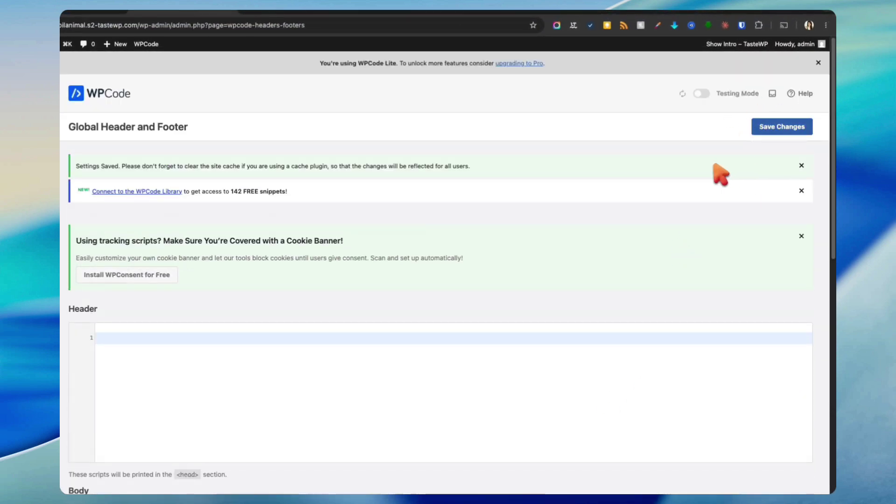
click(352, 18)
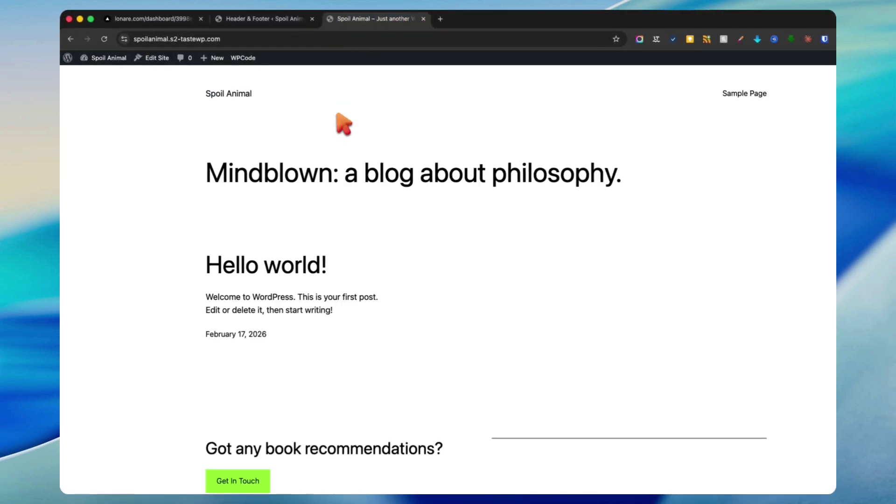
Step: Reload the live site and test the chat bubble on both the home page and Sample Page
key(super+r)
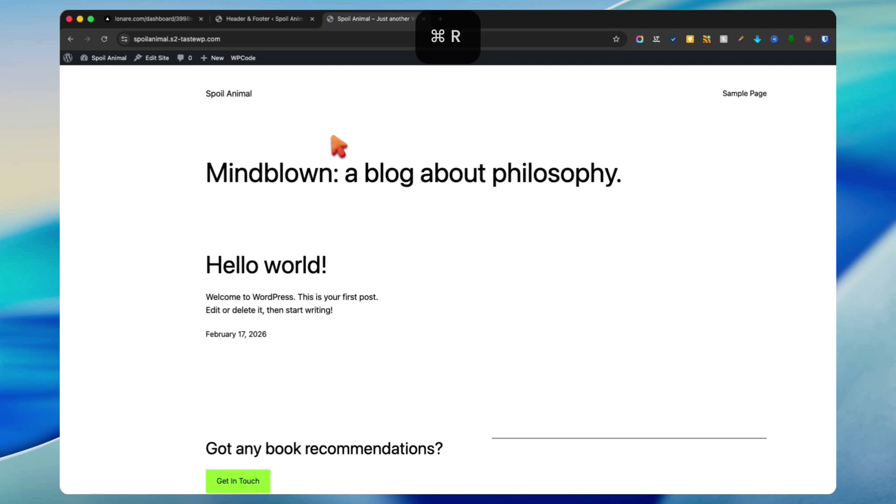
click(802, 469)
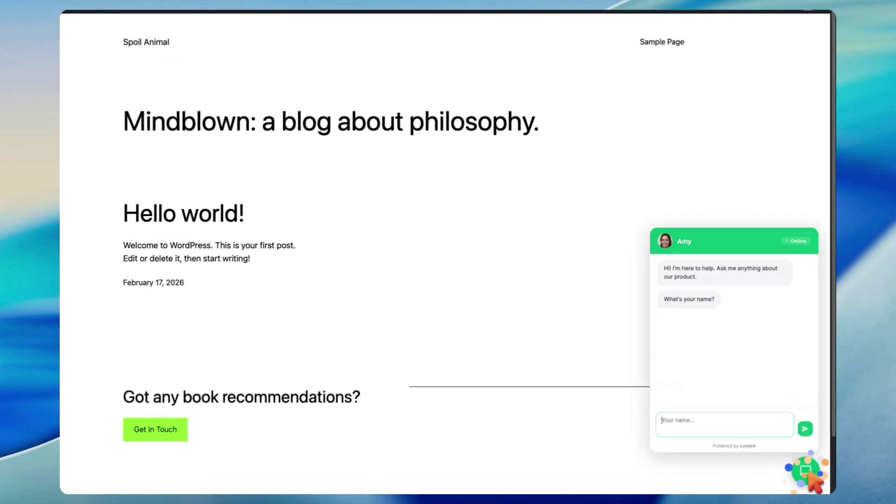
click(805, 471)
click(804, 470)
click(660, 43)
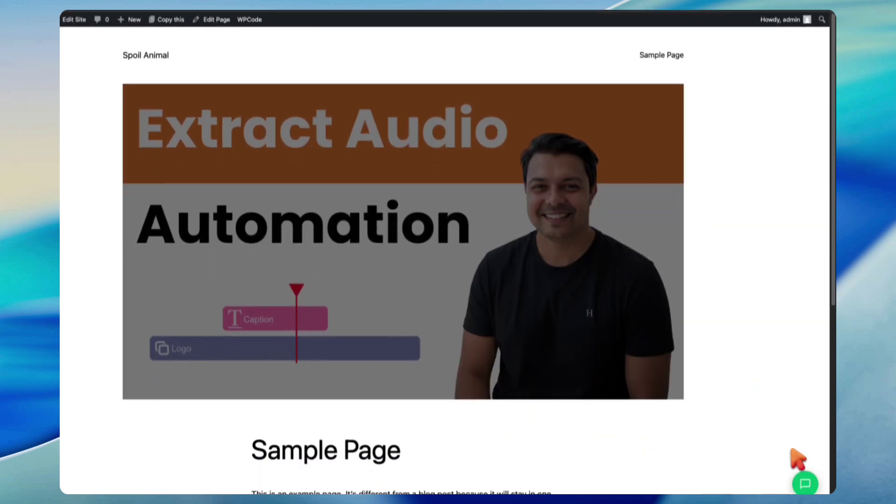
click(805, 471)
click(805, 471)
click(136, 43)
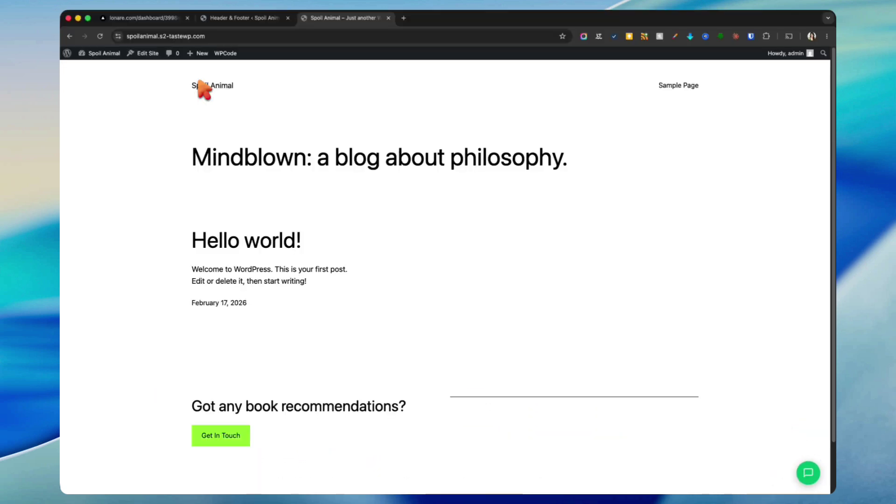